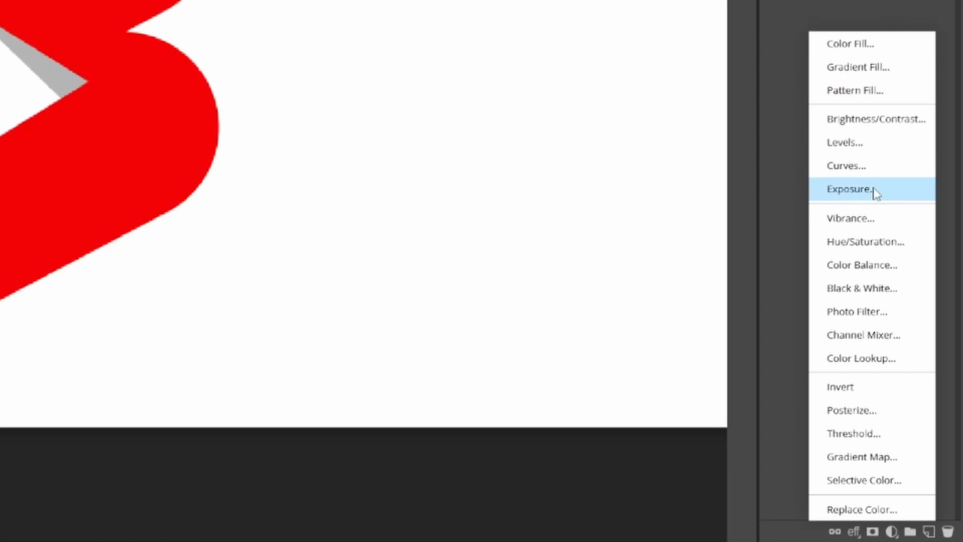
# - Add an Exposure adjustment of -0.4 directly above Layer 1 and clip it to the logo
pyautogui.click(875, 191)
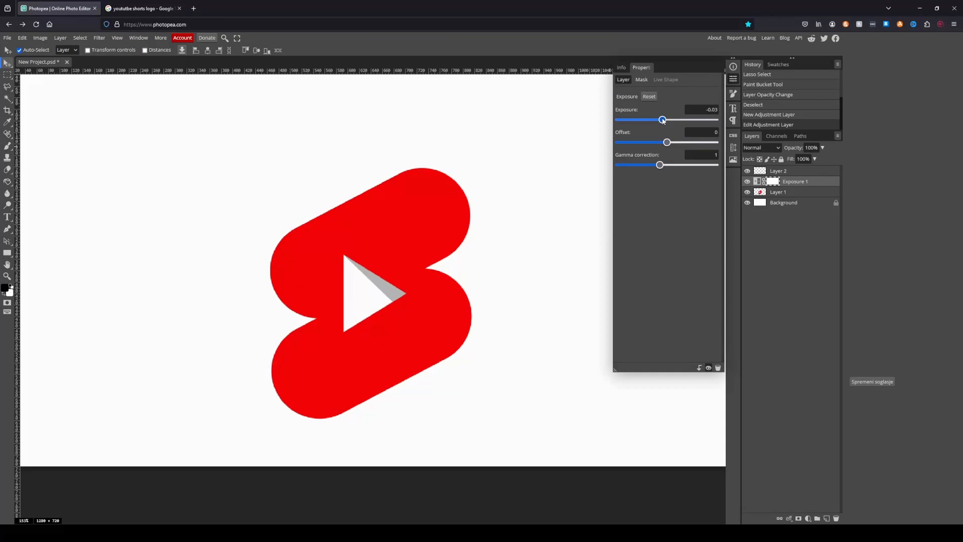
pyautogui.moveTo(662, 120); pyautogui.dragTo(656, 121)
pyautogui.keyDown('alt'); pyautogui.click(799, 186); pyautogui.keyUp('alt')
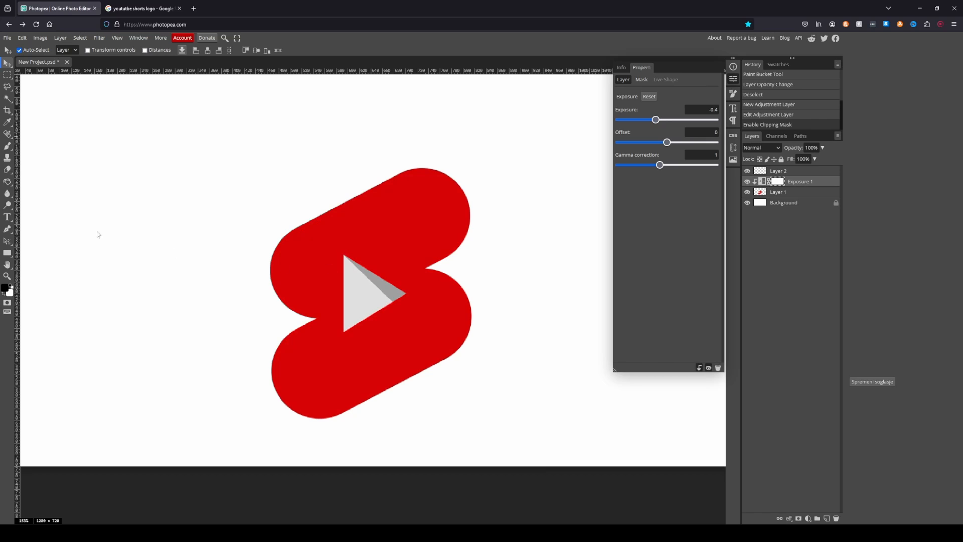
# - Invert the Exposure mask and brush white on it to paint soft shadows at the logo's two side notches
pyautogui.hotkey('ctrl', 'i')
pyautogui.press('b')
pyautogui.scroll(1, 299, 316)
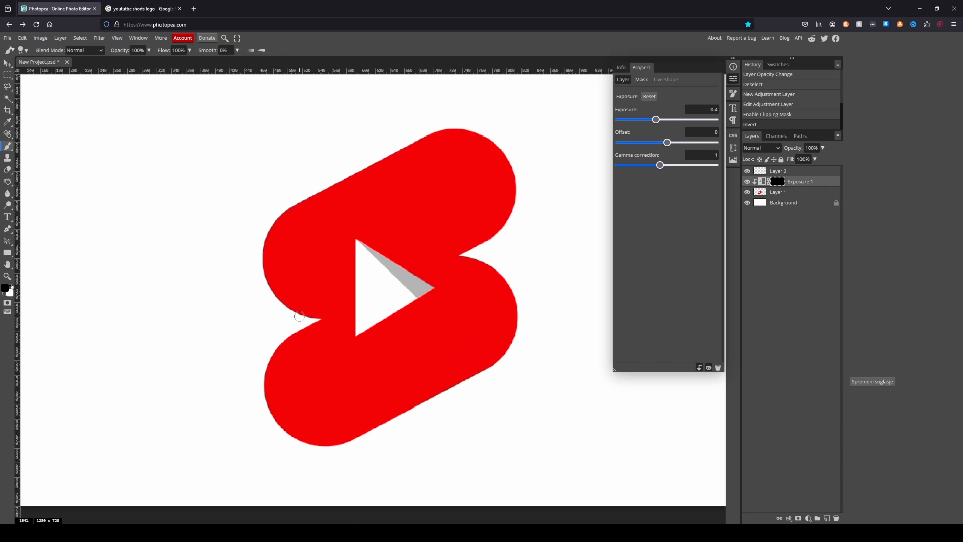
pyautogui.scroll(2, 300, 316)
pyautogui.press('x')
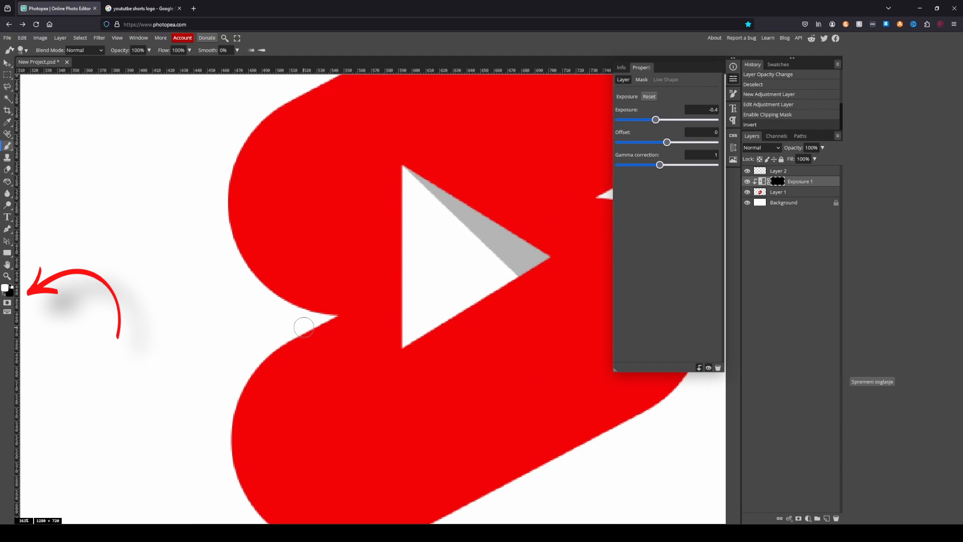
pyautogui.moveTo(305, 327)
pyautogui.mouseDown()
pyautogui.moveTo(316, 151)
pyautogui.moveTo(334, 135)
pyautogui.mouseUp()
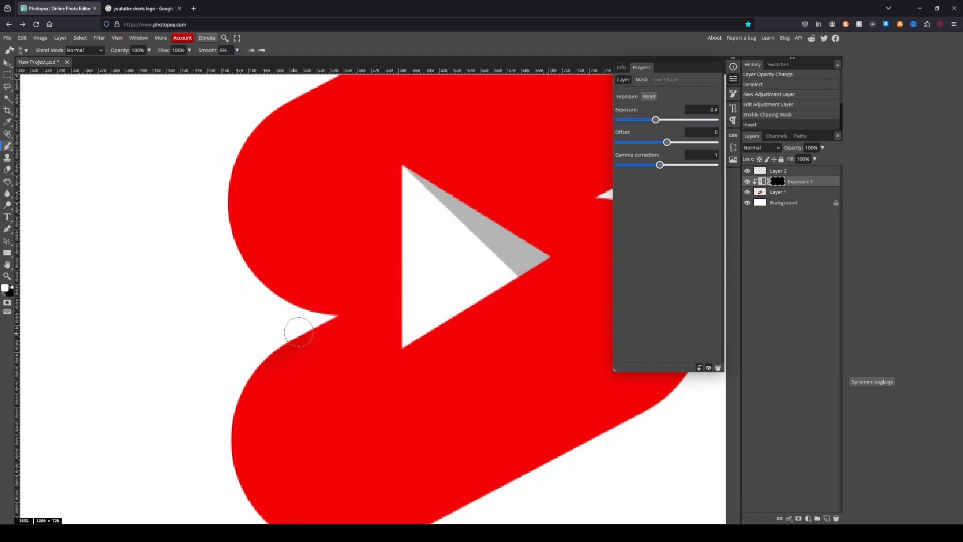
pyautogui.moveTo(267, 345); pyautogui.dragTo(273, 333)
pyautogui.scroll(-3, 286, 309)
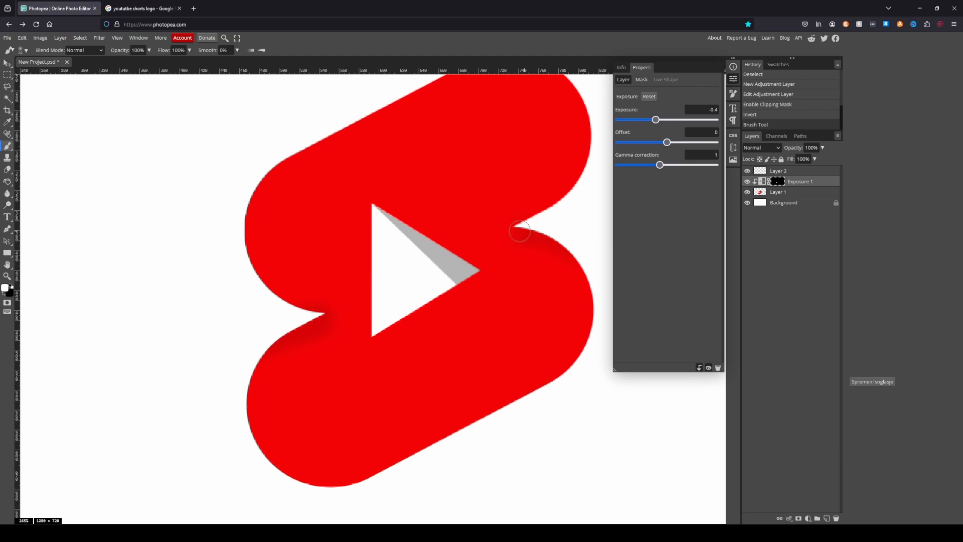
pyautogui.moveTo(520, 231); pyautogui.dragTo(575, 247)
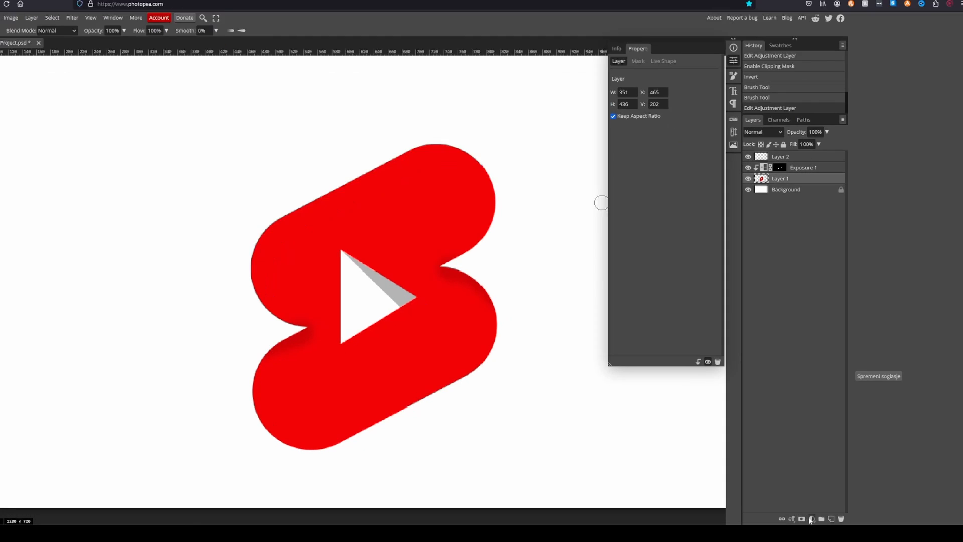
# - Add a red Color Fill (ec0000) clipped to Layer 1 and set its blend mode to Color
pyautogui.click(808, 518)
pyautogui.click(815, 275)
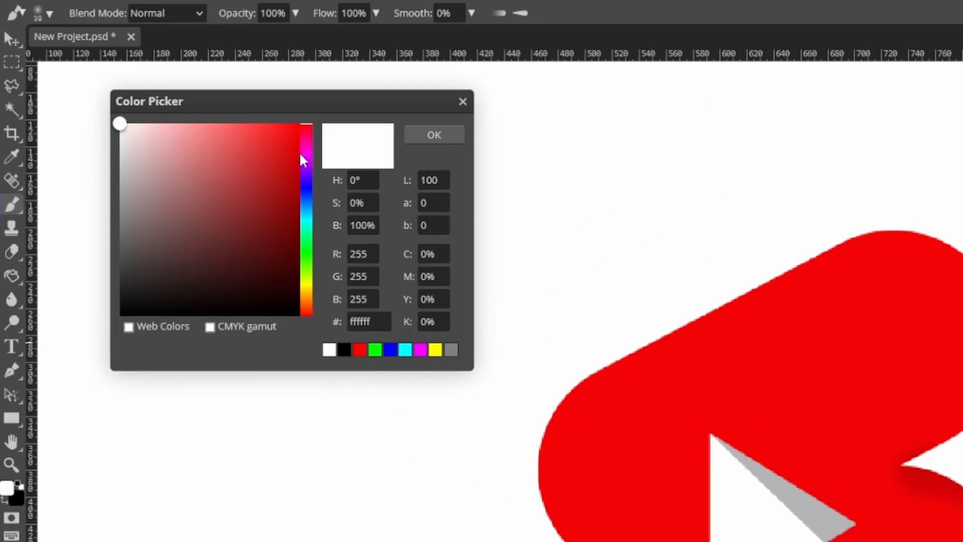
pyautogui.click(298, 123)
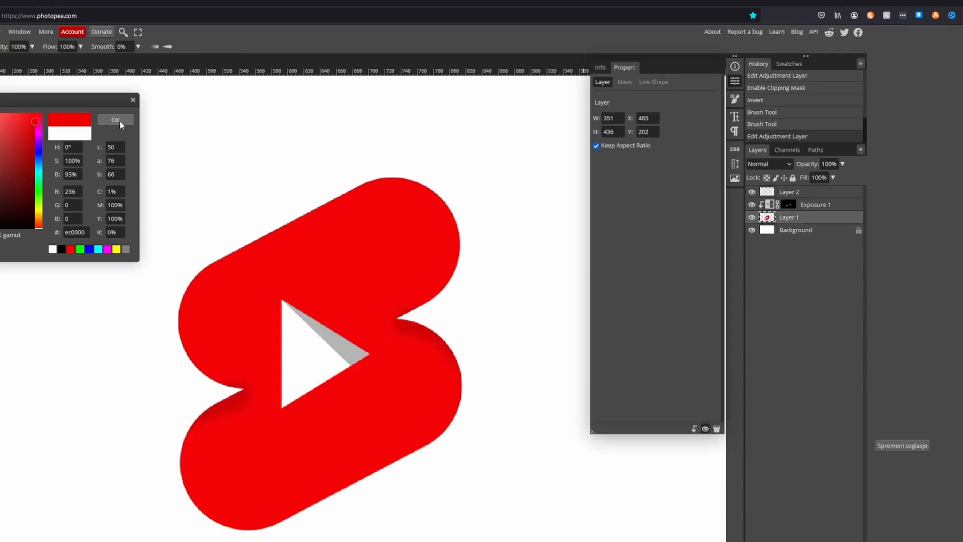
pyautogui.click(219, 111)
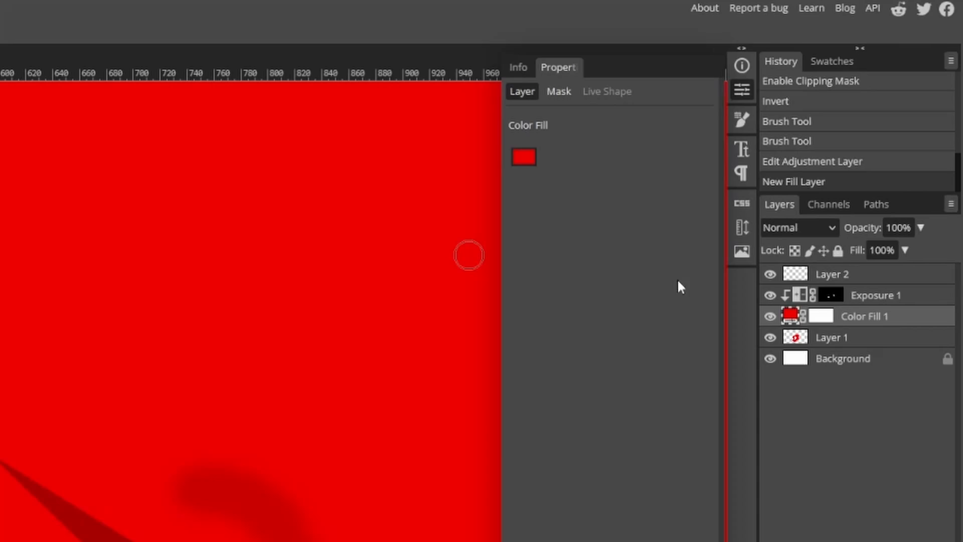
pyautogui.keyDown('alt'); pyautogui.click(861, 328); pyautogui.keyUp('alt')
pyautogui.click(796, 234)
pyautogui.scroll(-3, 799, 455)
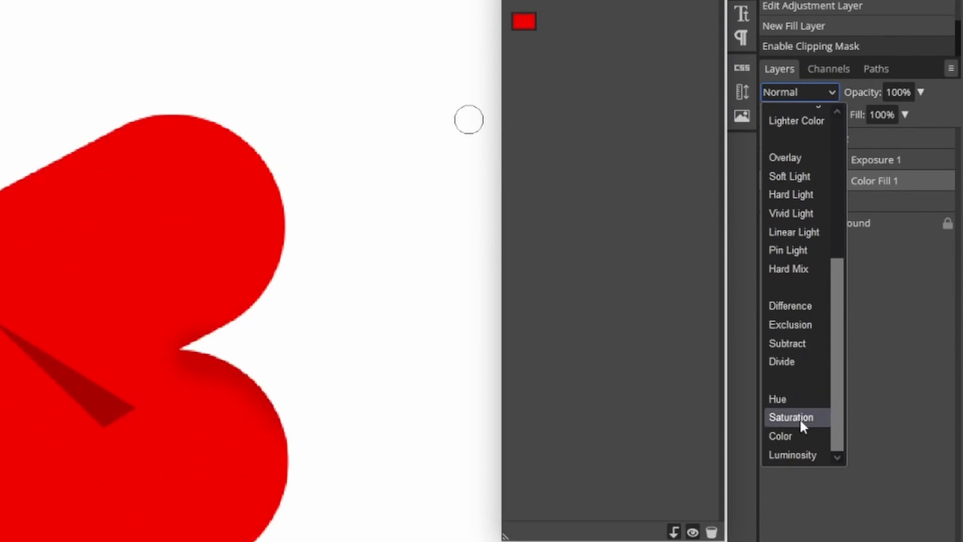
pyautogui.click(755, 321)
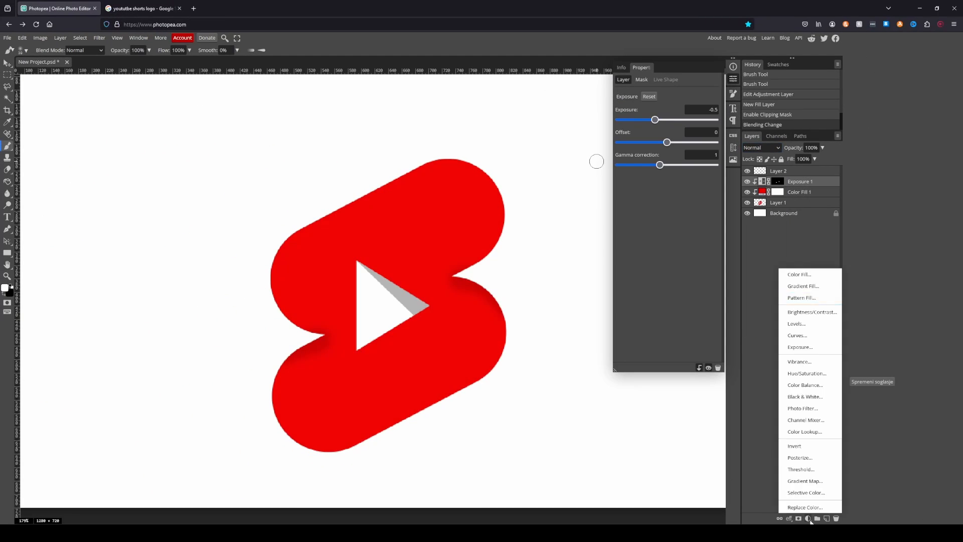
# - Add a white Color Fill clipped above the Exposure adjustment and invert its mask
pyautogui.click(798, 274)
pyautogui.press('Return')
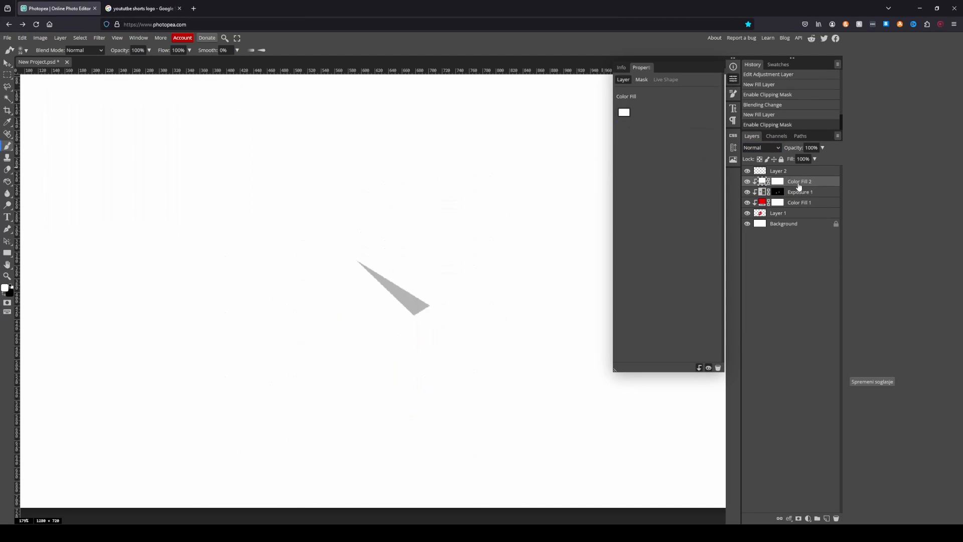
pyautogui.hotkey('ctrl', 'i')
# - Brush white on the Color Fill 2 mask to paint a soft highlight along the logo's upper edge
pyautogui.scroll(2, 316, 204)
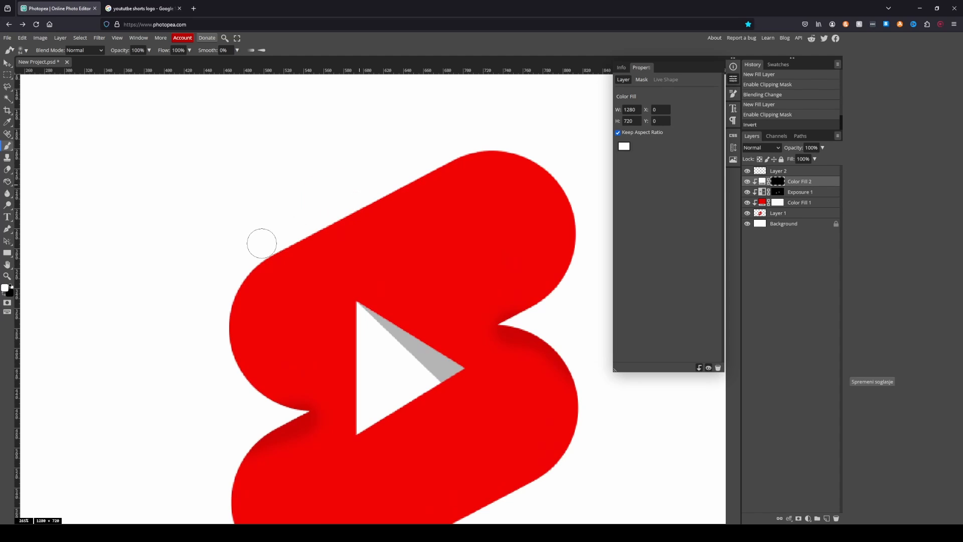
pyautogui.moveTo(263, 241)
pyautogui.mouseDown()
pyautogui.moveTo(429, 161)
pyautogui.moveTo(540, 146)
pyautogui.moveTo(559, 201)
pyautogui.mouseUp()
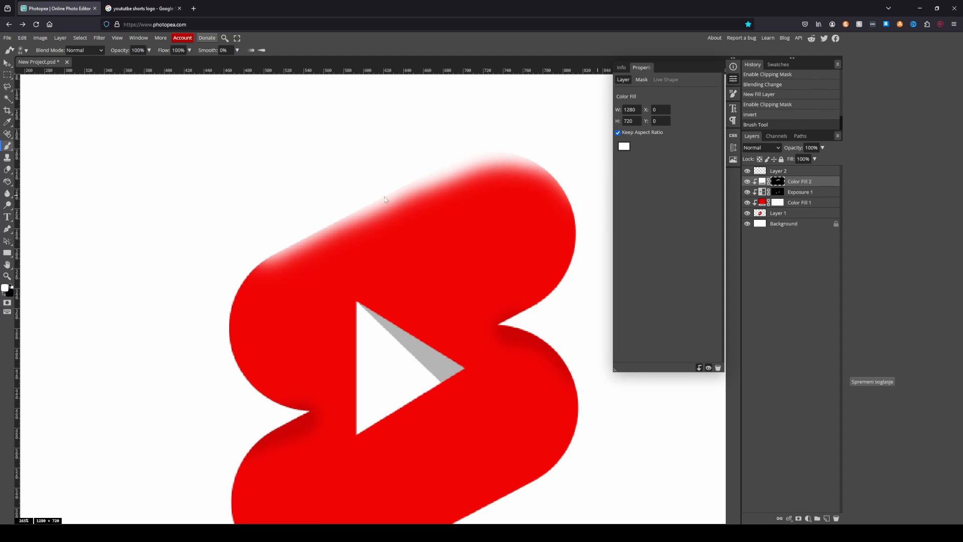
pyautogui.hotkey('ctrl', 'z')
pyautogui.moveTo(265, 239)
pyautogui.mouseDown()
pyautogui.moveTo(415, 167)
pyautogui.moveTo(548, 151)
pyautogui.moveTo(569, 193)
pyautogui.mouseUp()
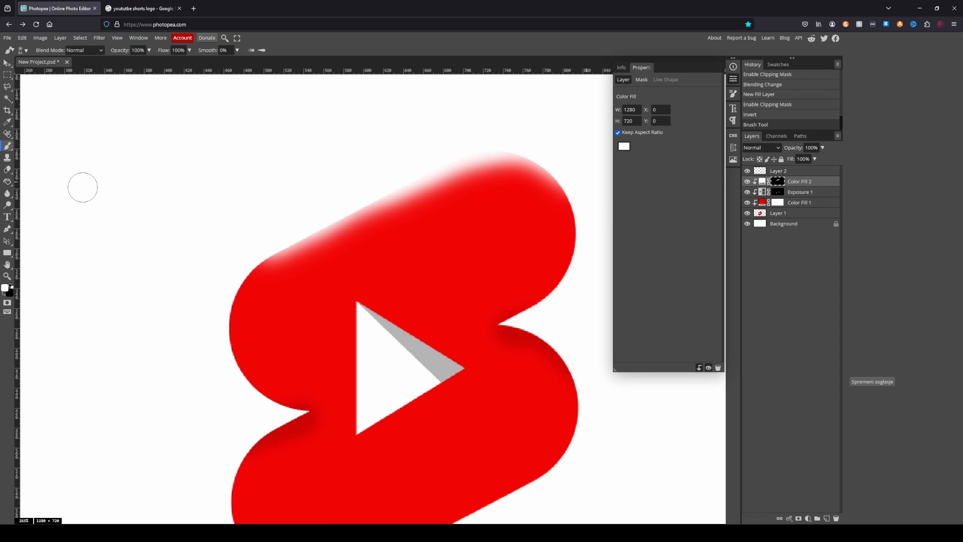
# - Thin the upper highlight with black on the mask and paint a matching white highlight along the logo's lower-right edge
pyautogui.moveTo(280, 279); pyautogui.dragTo(439, 220)
pyautogui.moveTo(436, 205)
pyautogui.mouseDown()
pyautogui.moveTo(409, 221)
pyautogui.moveTo(442, 191)
pyautogui.mouseUp()
pyautogui.hotkey('ctrl', 'z')
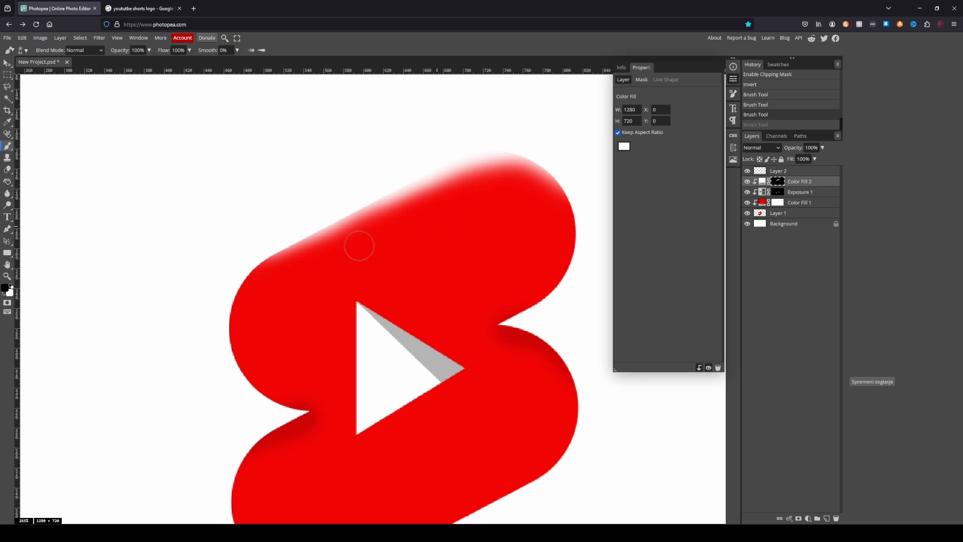
pyautogui.scroll(-2, 413, 258)
pyautogui.moveTo(351, 258); pyautogui.dragTo(421, 230)
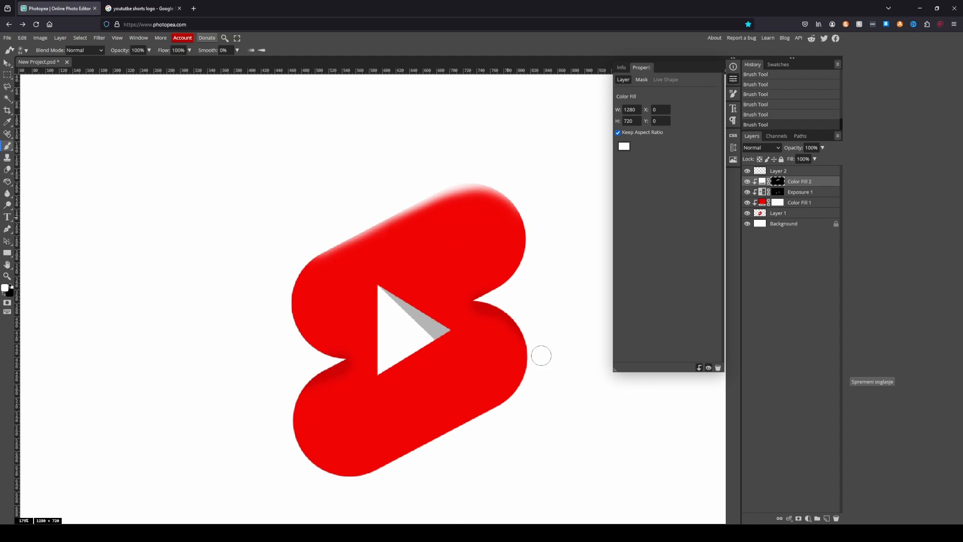
pyautogui.moveTo(541, 356)
pyautogui.mouseDown()
pyautogui.moveTo(526, 392)
pyautogui.moveTo(355, 496)
pyautogui.mouseUp()
# - Fill the Background layer with near-black 0d0d0d using the Paint Bucket
pyautogui.scroll(-2, 539, 342)
pyautogui.click(760, 225)
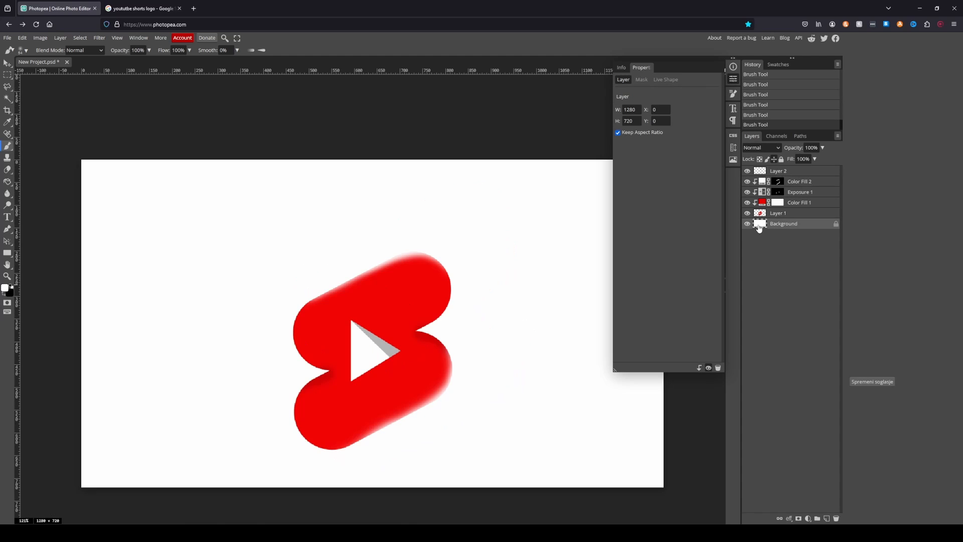
pyautogui.click(8, 182)
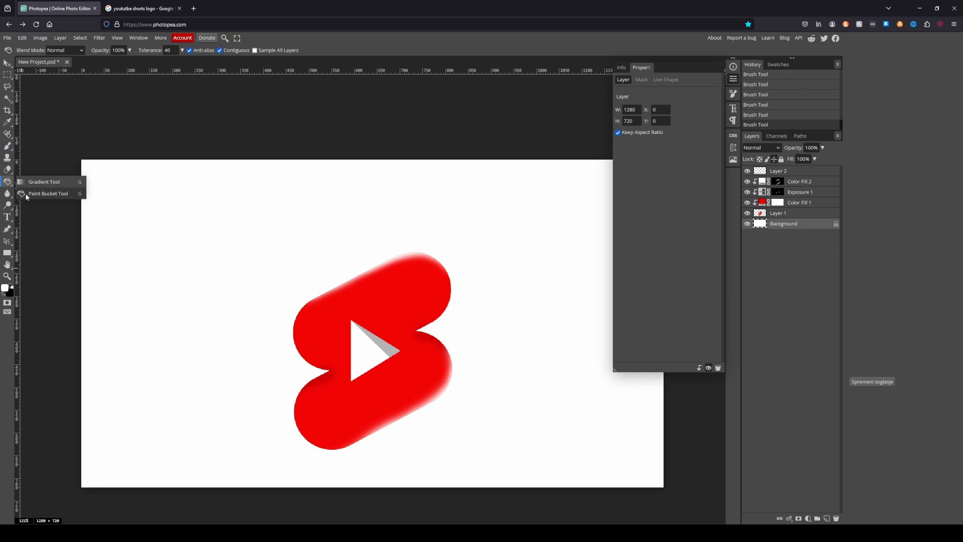
pyautogui.click(6, 289)
pyautogui.click(59, 196)
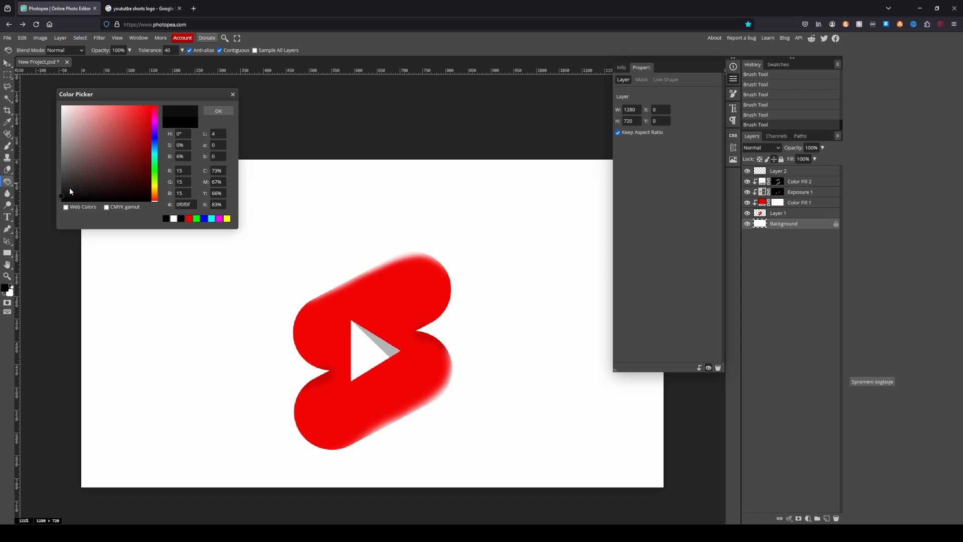
pyautogui.click(431, 160)
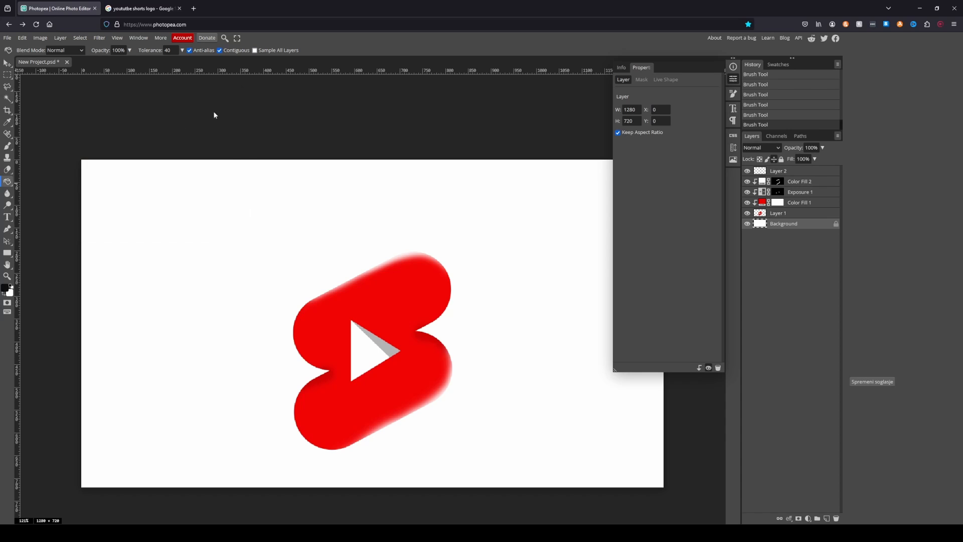
pyautogui.click(546, 412)
# - Duplicate Layer 1 twice, placing one copy above Exposure 1 and the other directly below Layer 1
pyautogui.moveTo(778, 213); pyautogui.dragTo(777, 187)
pyautogui.moveTo(821, 366); pyautogui.dragTo(838, 394)
# - Copy the Color Fill 2 mask onto Layer 1 copy and set that layer's blend mode to Vivid Light
pyautogui.moveTo(830, 296); pyautogui.dragTo(837, 321)
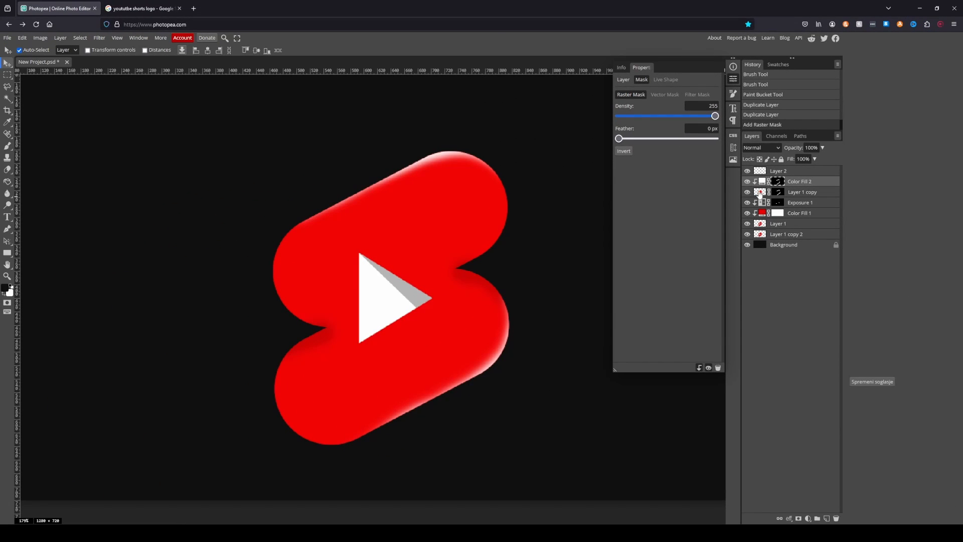
pyautogui.click(761, 148)
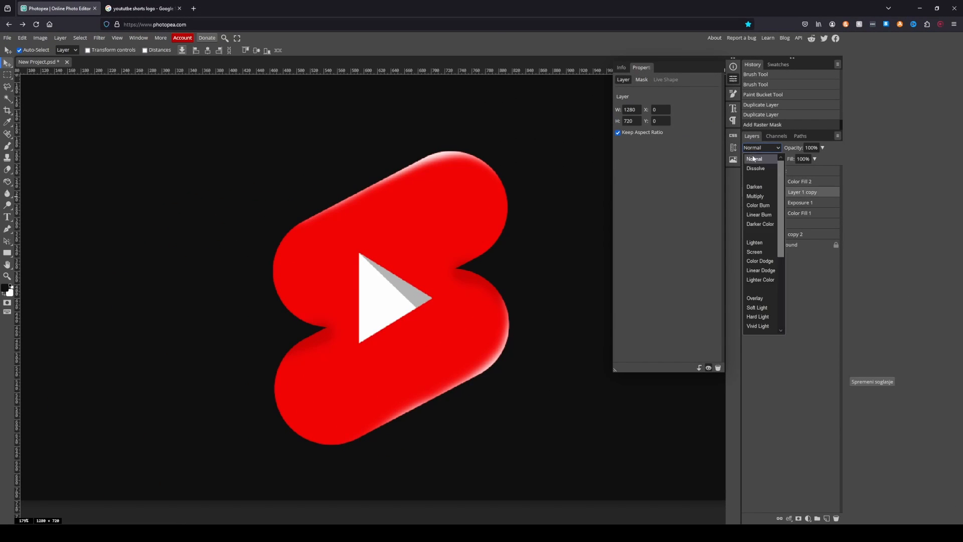
pyautogui.click(757, 328)
# - Create a new empty layer at the top of the stack and brush a soft light-red glow over the logo
pyautogui.click(801, 185)
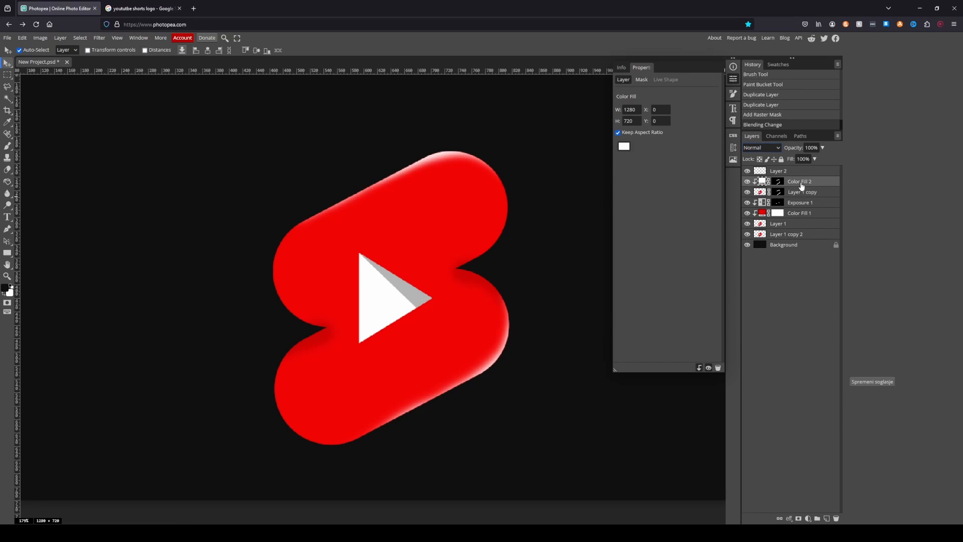
pyautogui.click(62, 40)
pyautogui.moveTo(68, 49)
pyautogui.click(149, 50)
pyautogui.click(5, 288)
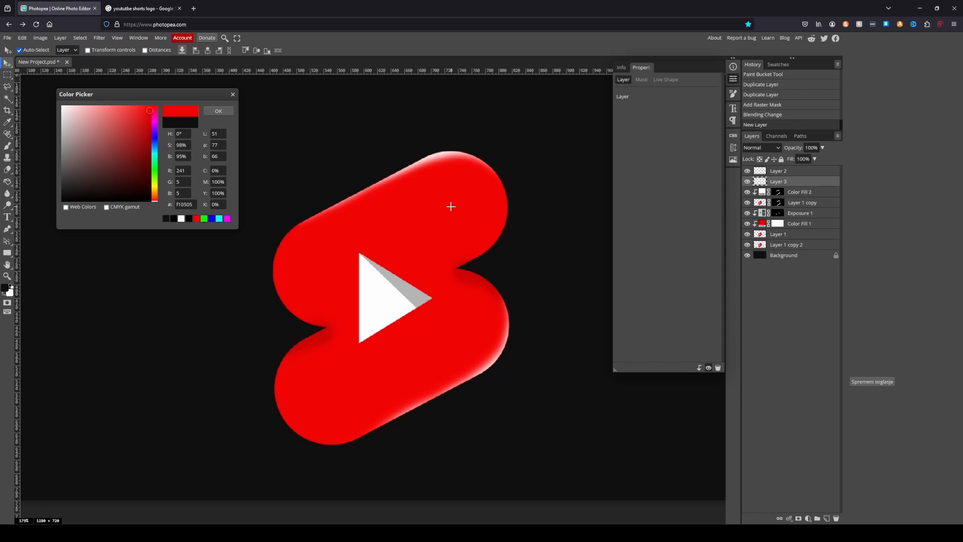
pyautogui.click(114, 105)
pyautogui.click(219, 111)
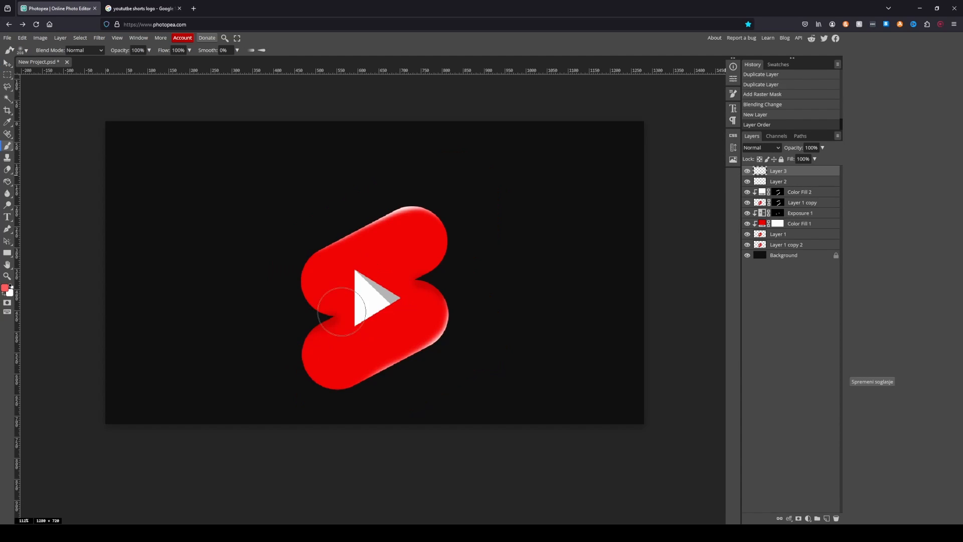
pyautogui.moveTo(311, 331)
pyautogui.mouseDown()
pyautogui.moveTo(346, 361)
pyautogui.moveTo(426, 230)
pyautogui.moveTo(330, 349)
pyautogui.moveTo(371, 326)
pyautogui.mouseUp()
pyautogui.scroll(-2, 439, 288)
# - Set the glow layer's blend mode to Linear Dodge and its opacity to 46%
pyautogui.click(762, 148)
pyautogui.click(755, 271)
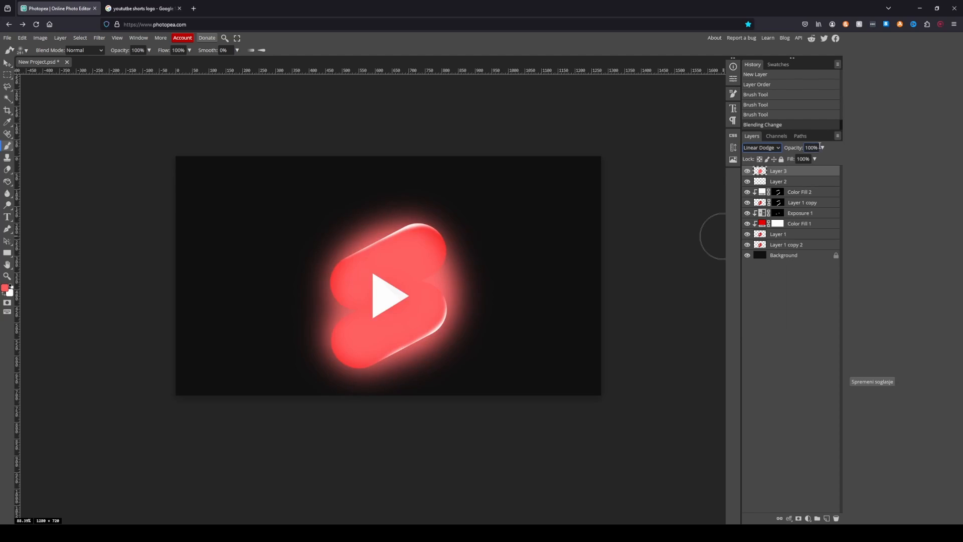
pyautogui.click(822, 148)
pyautogui.moveTo(821, 159); pyautogui.dragTo(805, 162)
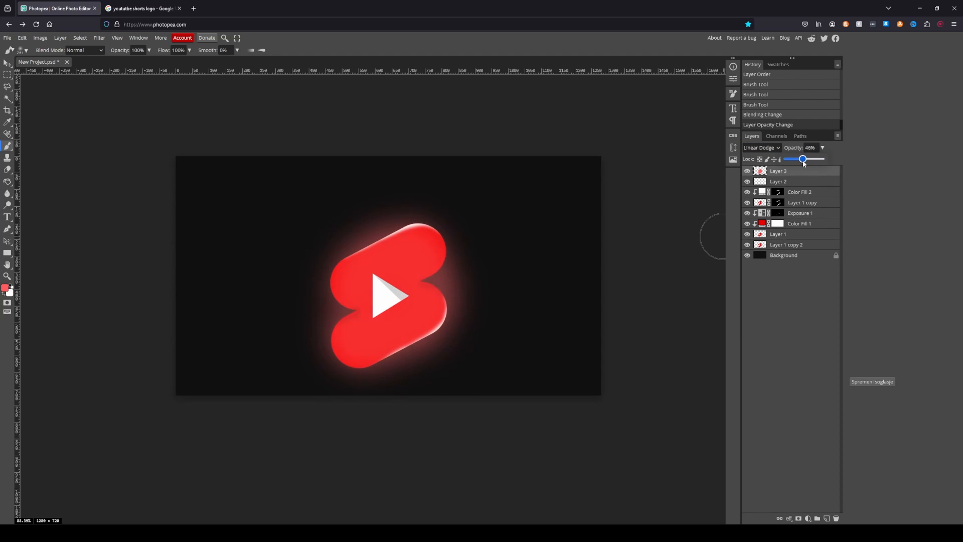
# - Add an Inner Glow effect to Layer 1 and make its colour black
pyautogui.click(781, 235)
pyautogui.click(789, 519)
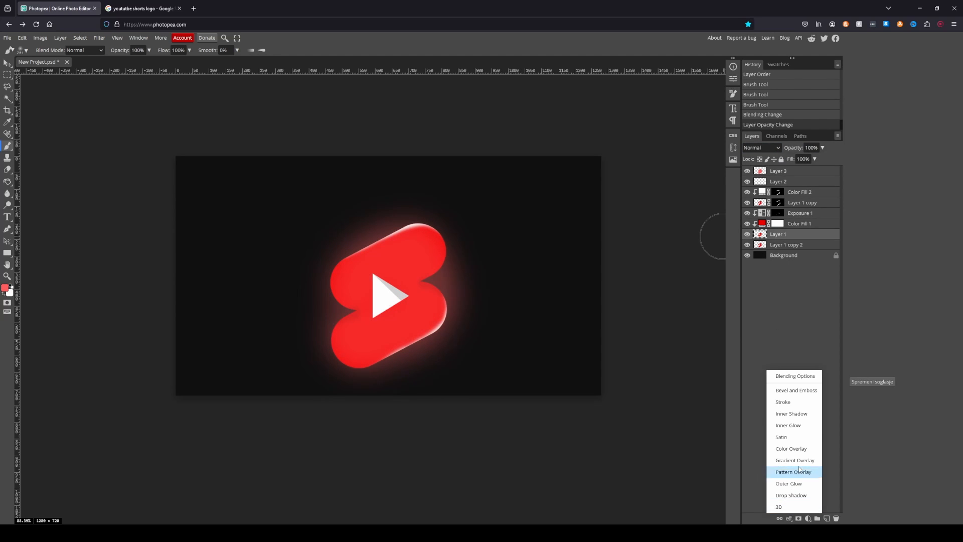
pyautogui.click(788, 425)
pyautogui.click(140, 161)
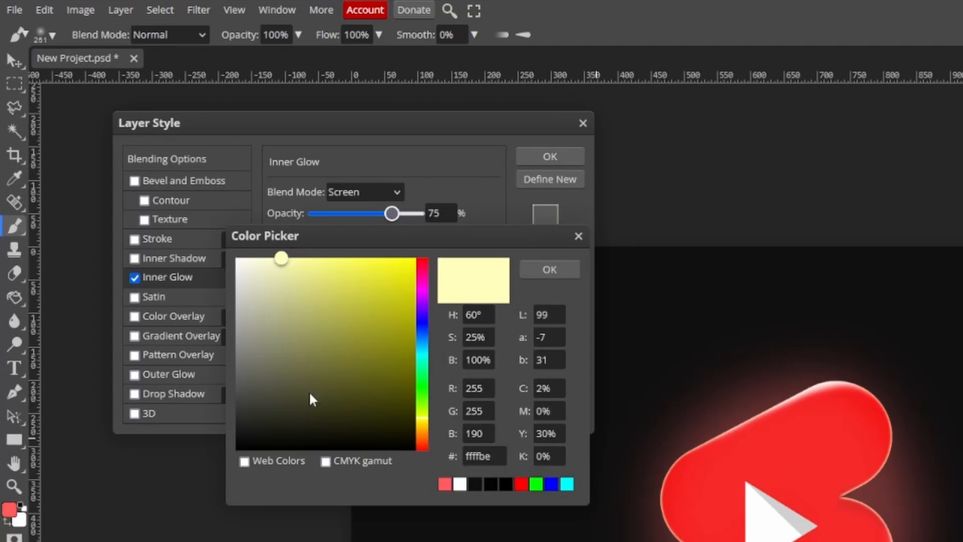
pyautogui.moveTo(155, 230); pyautogui.dragTo(156, 259)
pyautogui.click(267, 169)
# - Set the Inner Glow to Normal blend mode, 31 px size and 59% opacity, and apply the layer style
pyautogui.click(370, 187)
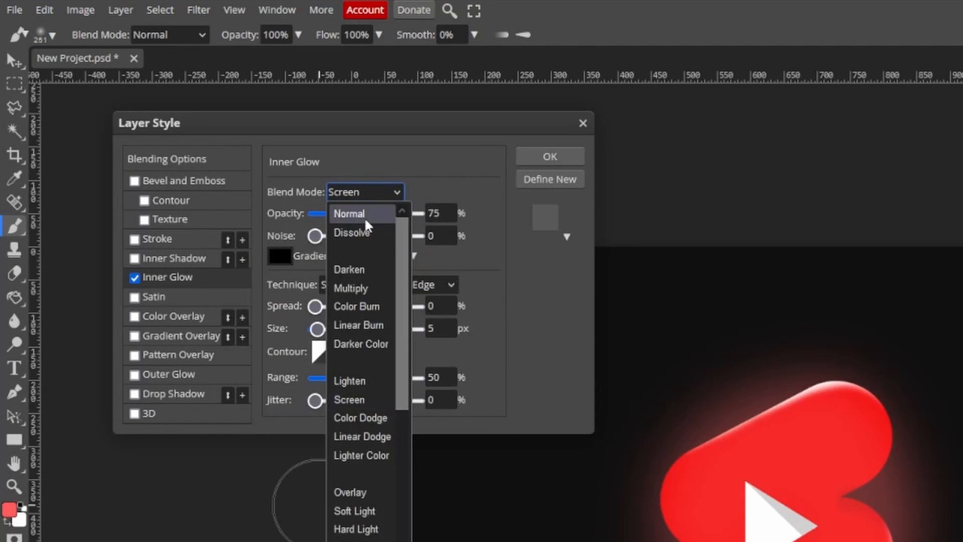
pyautogui.click(359, 214)
pyautogui.moveTo(316, 325); pyautogui.dragTo(330, 327)
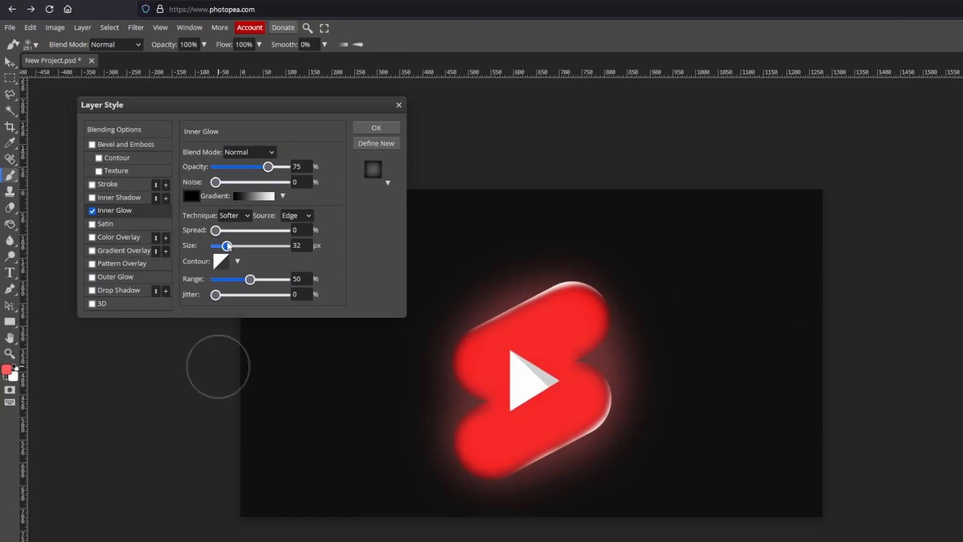
pyautogui.scroll(4, 408, 307)
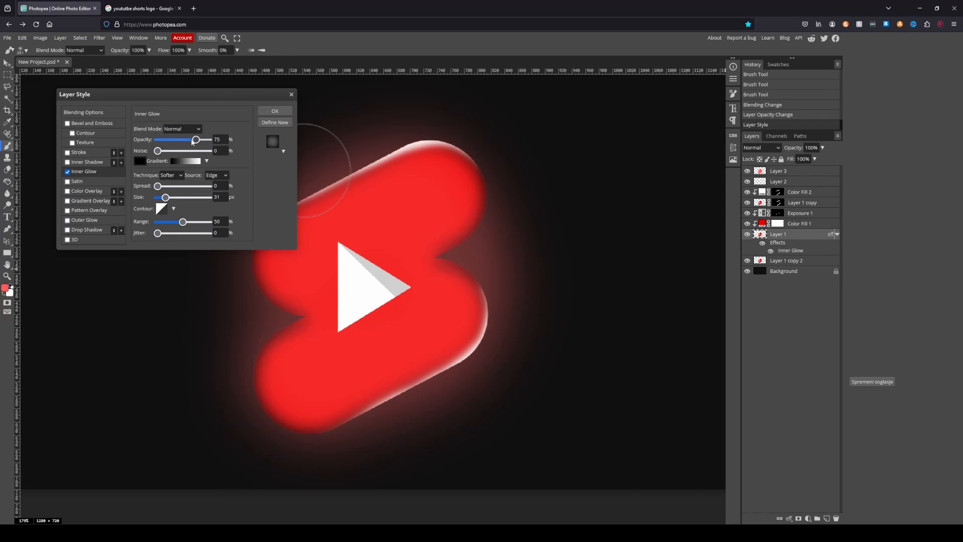
pyautogui.moveTo(192, 142); pyautogui.dragTo(169, 143)
pyautogui.click(275, 114)
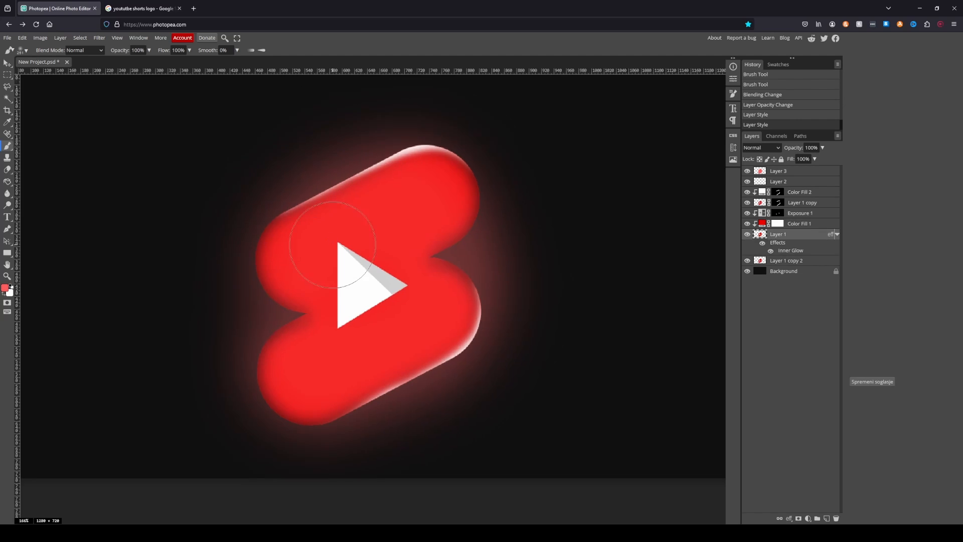
# - Flip Layer 1 copy 2, the logo duplicate just above the background, vertically
pyautogui.hotkey('ctrl', '0')
pyautogui.press('v')
pyautogui.click(785, 281)
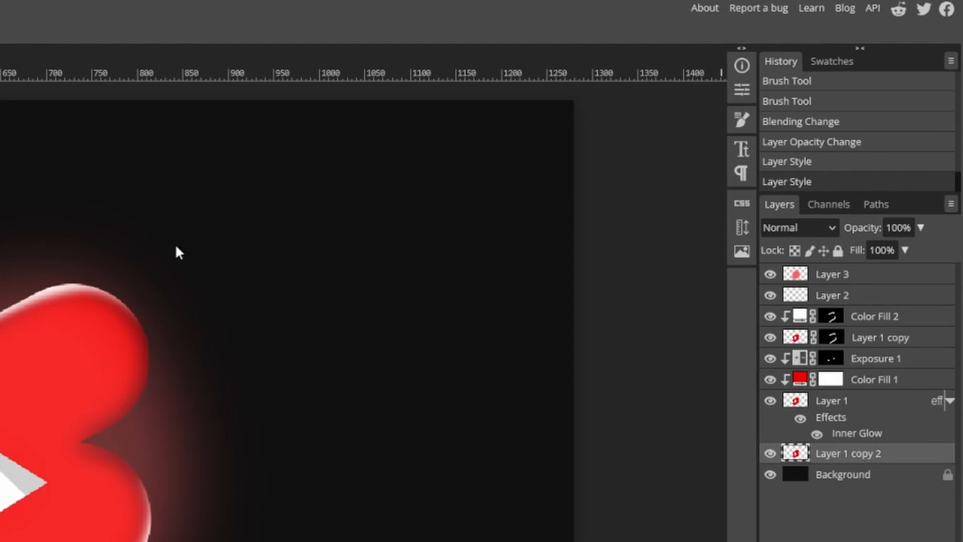
pyautogui.click(44, 8)
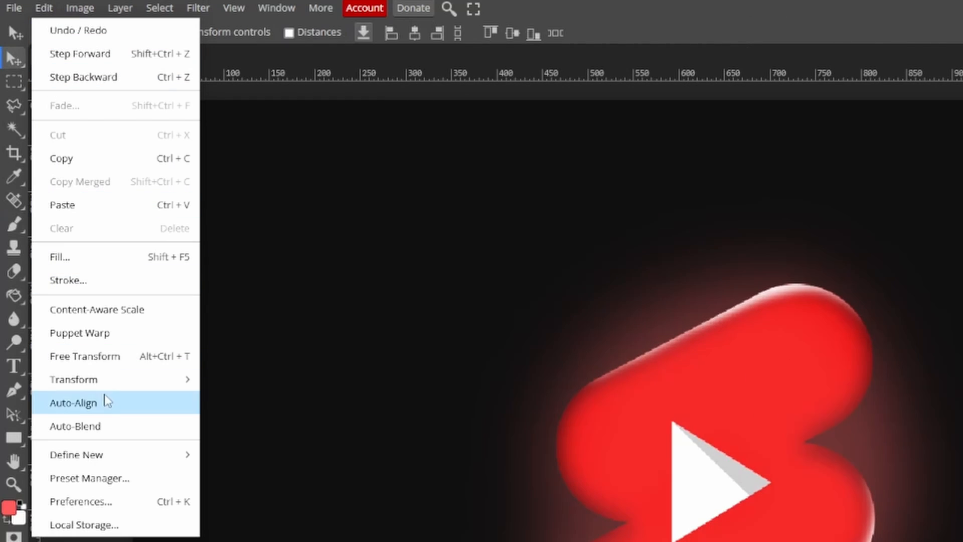
pyautogui.moveTo(151, 379)
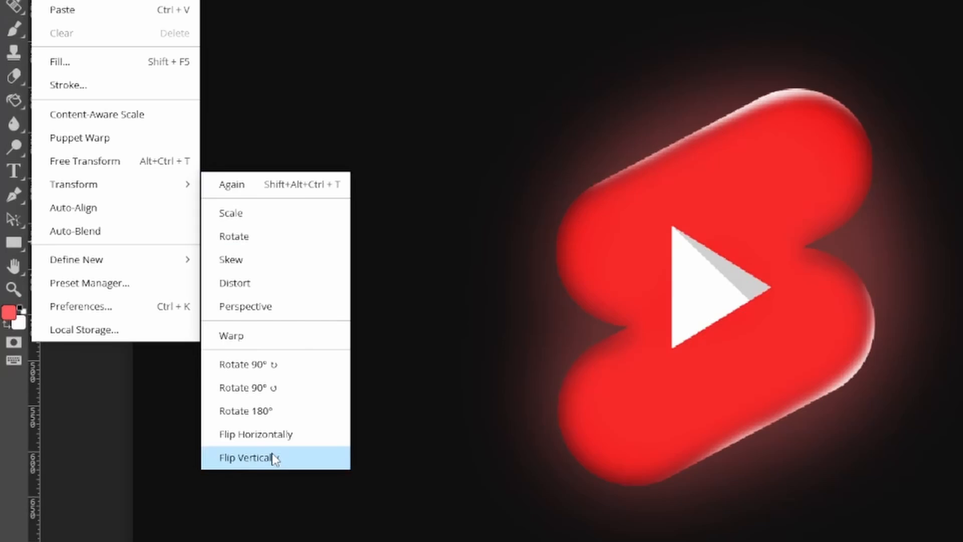
pyautogui.click(274, 458)
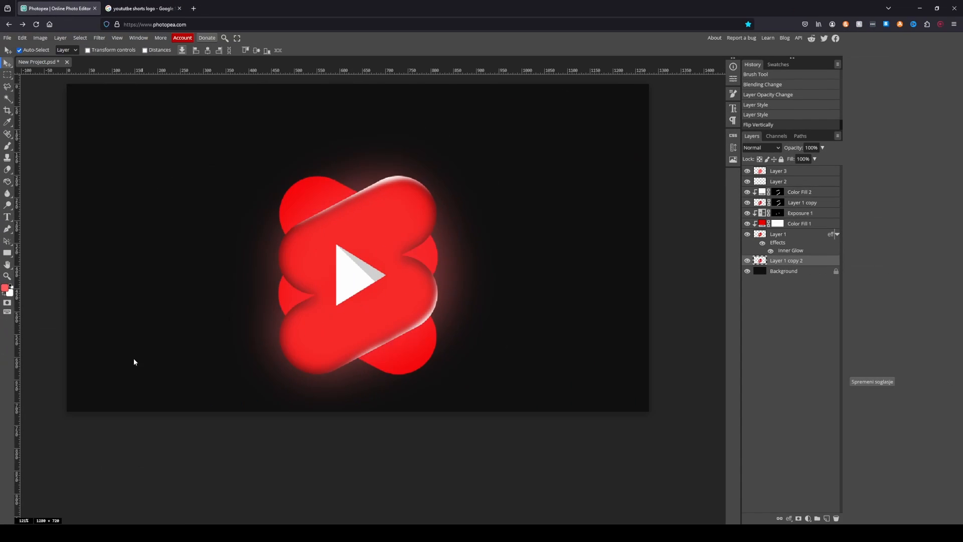
# - Move the flipped logo copy straight down beneath the logo and fade its lower part on a new layer mask as a reflection
pyautogui.hotkey('ctrl', 't')
pyautogui.moveTo(422, 351); pyautogui.dragTo(425, 537)
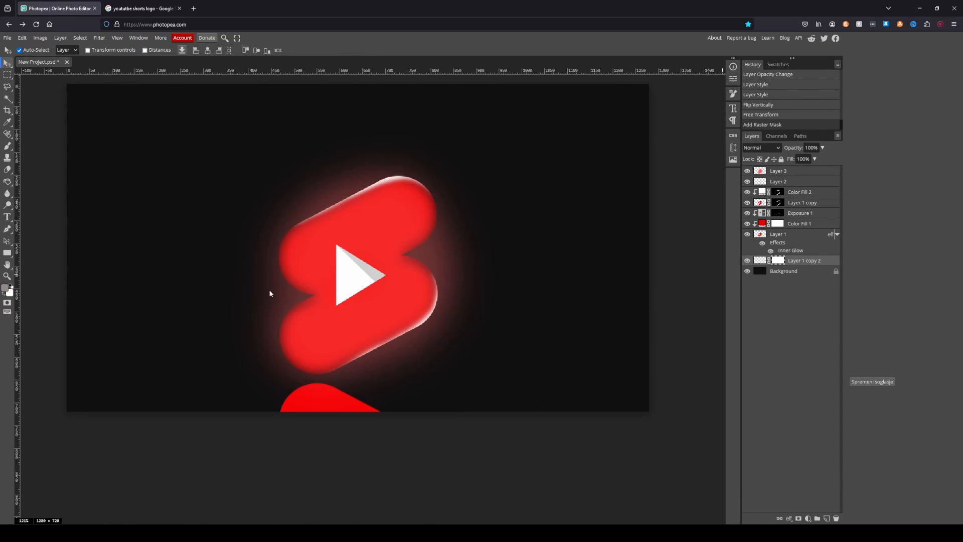
pyautogui.press('b')
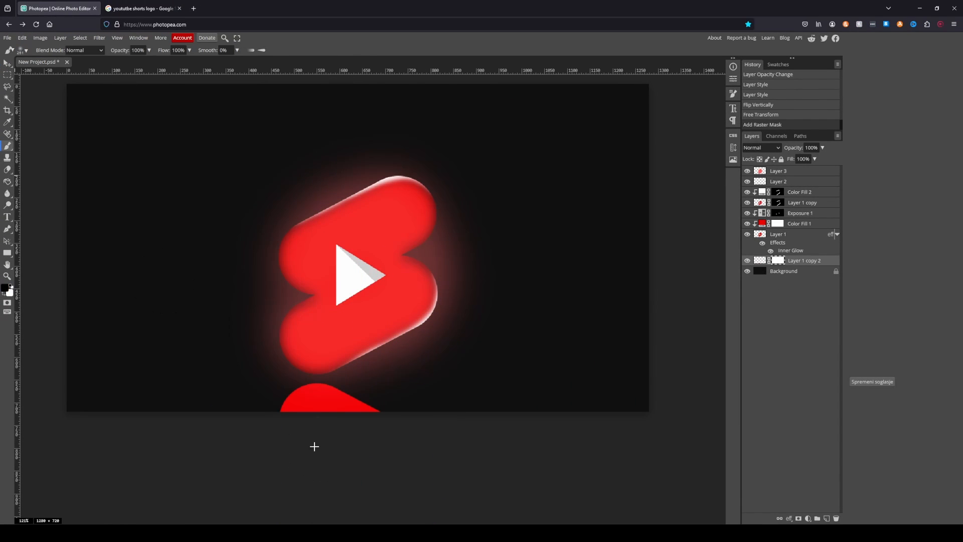
pyautogui.moveTo(314, 445)
pyautogui.mouseDown()
pyautogui.moveTo(381, 438)
pyautogui.moveTo(253, 440)
pyautogui.mouseUp()
# - Darken the area between the logo and its reflection with a masked Exposure adjustment of -3.79 placed below Layer 1 copy 2
pyautogui.click(807, 518)
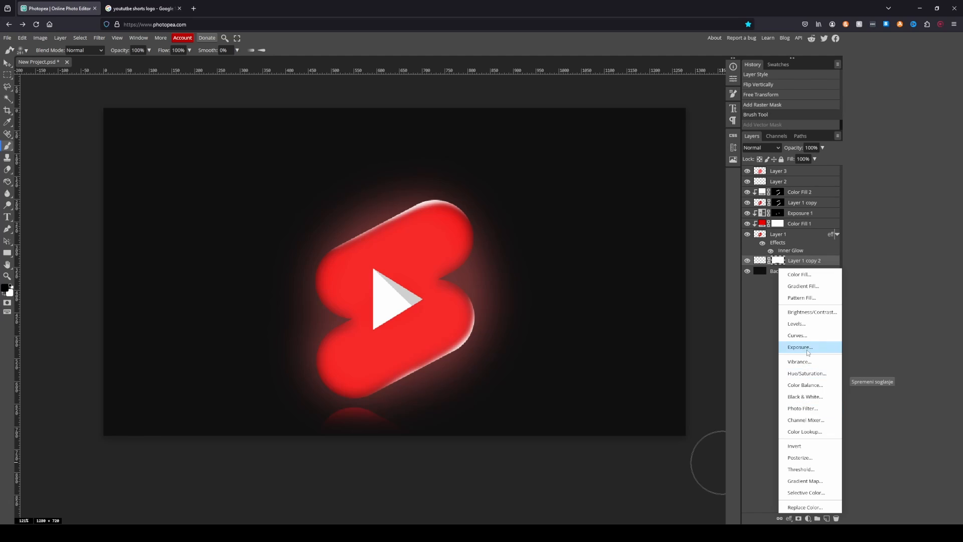
pyautogui.click(790, 347)
pyautogui.moveTo(795, 261); pyautogui.dragTo(794, 275)
pyautogui.moveTo(668, 120); pyautogui.dragTo(641, 120)
pyautogui.hotkey('ctrl', 'i')
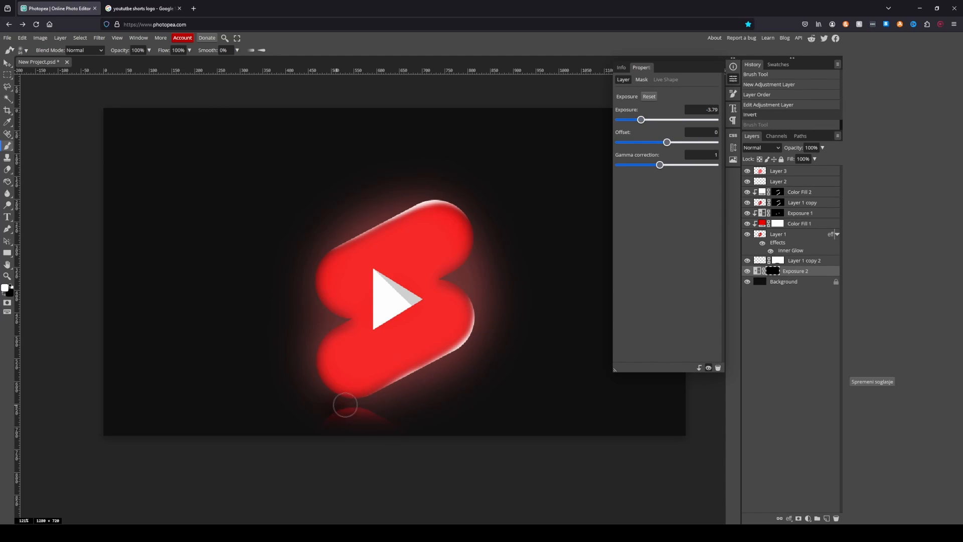
pyautogui.moveTo(399, 406); pyautogui.dragTo(402, 405)
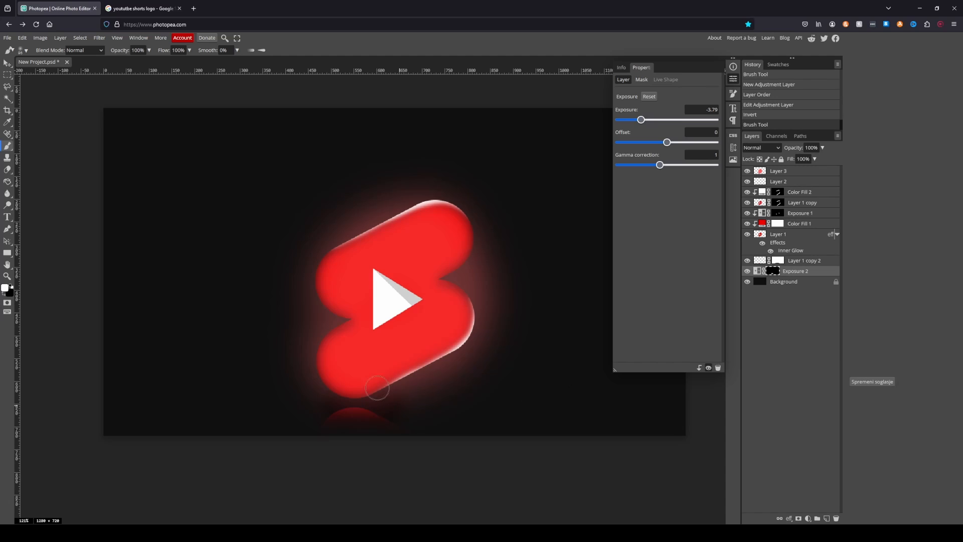
# - Duplicate the Exposure 2 layer, paint the copy's mask across the bottom of the canvas and adjust the exposure strength
pyautogui.hotkey('ctrl', 'j')
pyautogui.moveTo(101, 366)
pyautogui.mouseDown()
pyautogui.moveTo(320, 445)
pyautogui.moveTo(327, 434)
pyautogui.moveTo(681, 353)
pyautogui.mouseUp()
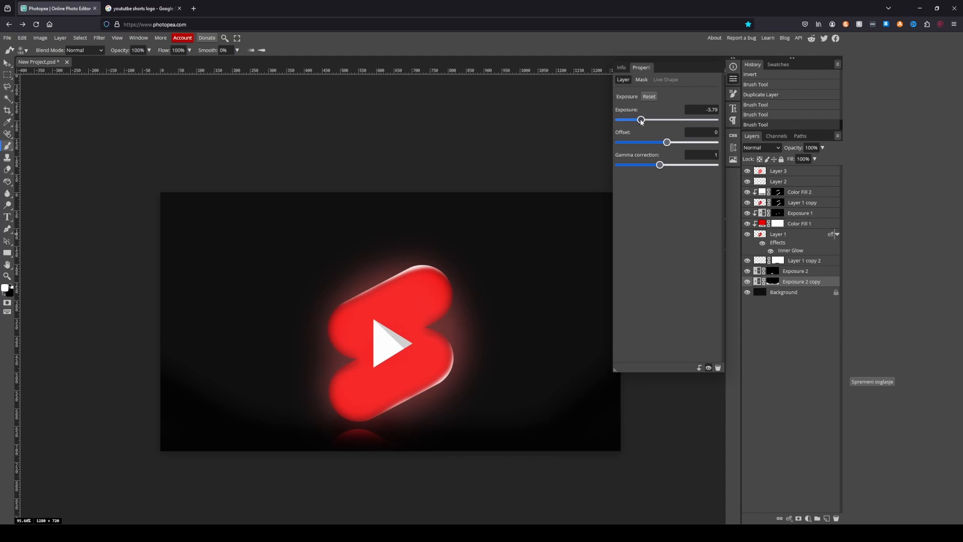
pyautogui.moveTo(642, 121); pyautogui.dragTo(626, 128)
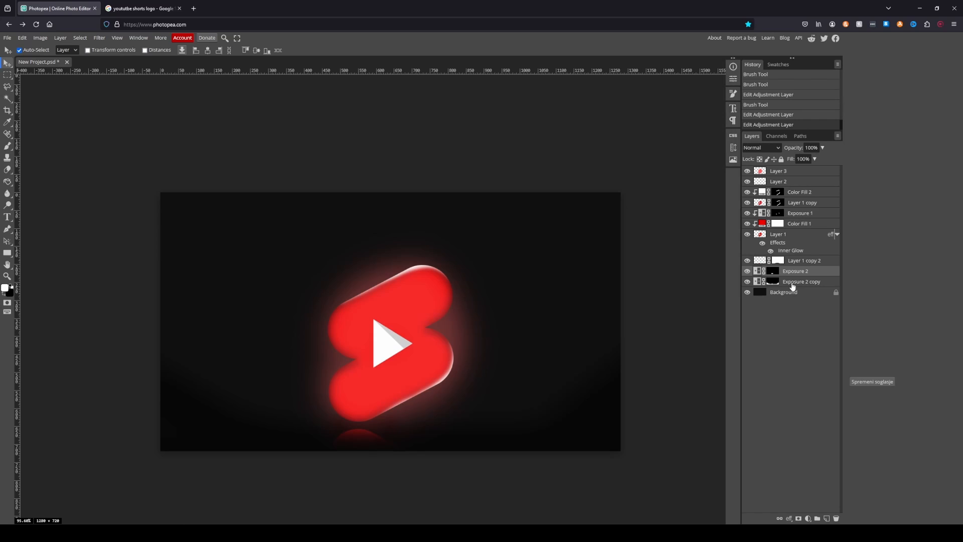
# - Group all layers from Exposure 2 copy up to Layer 3 and name the folder logo
pyautogui.click(793, 283)
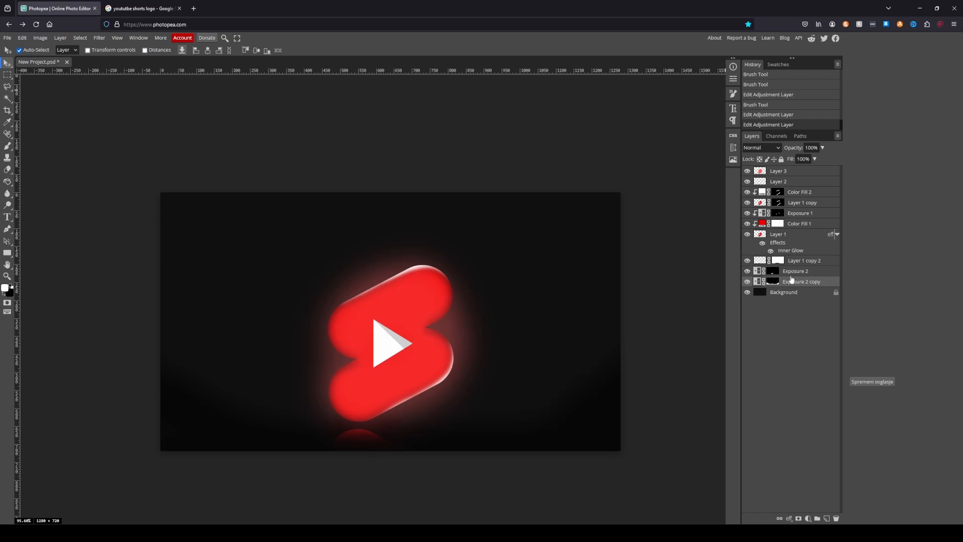
pyautogui.keyDown('shift'); pyautogui.click(780, 173); pyautogui.keyUp('shift')
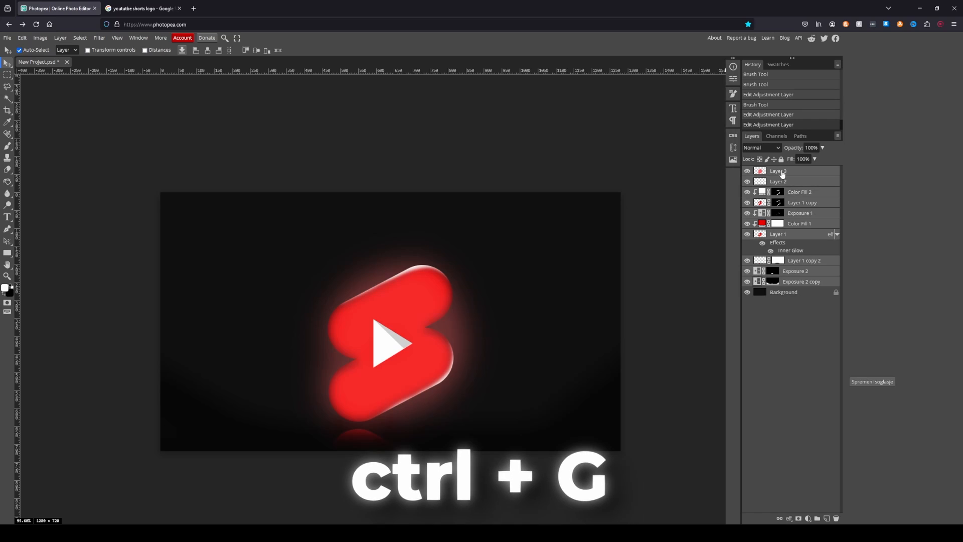
pyautogui.hotkey('ctrl', 'g')
pyautogui.doubleClick(782, 173)
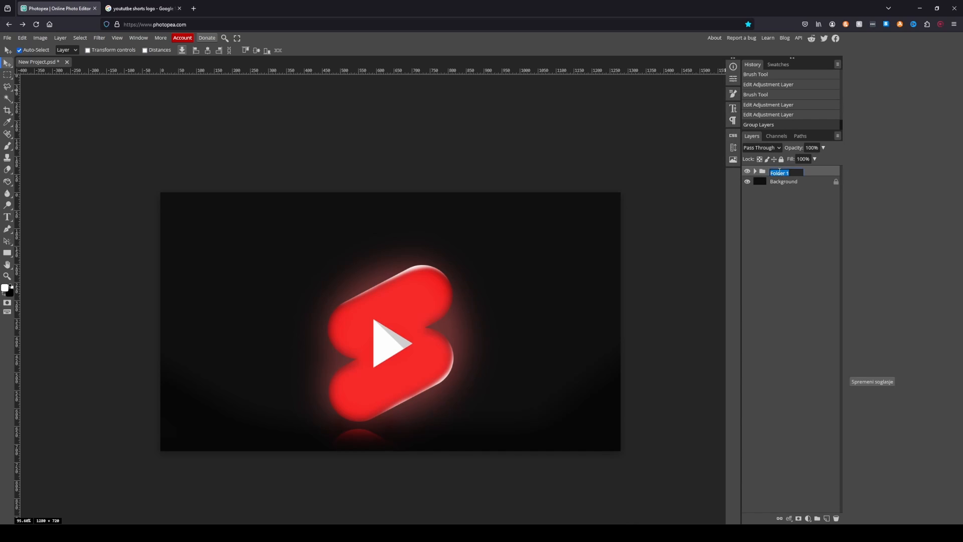
pyautogui.write('logo')
pyautogui.press('Return')
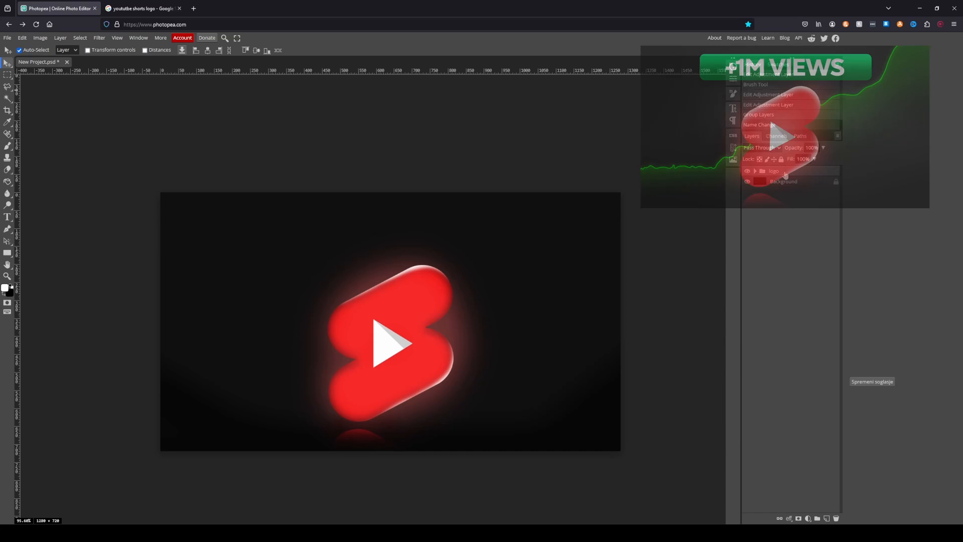
# - Create a new layer and set the Pen tool to Shape mode with no fill and a green stroke
pyautogui.click(41, 38)
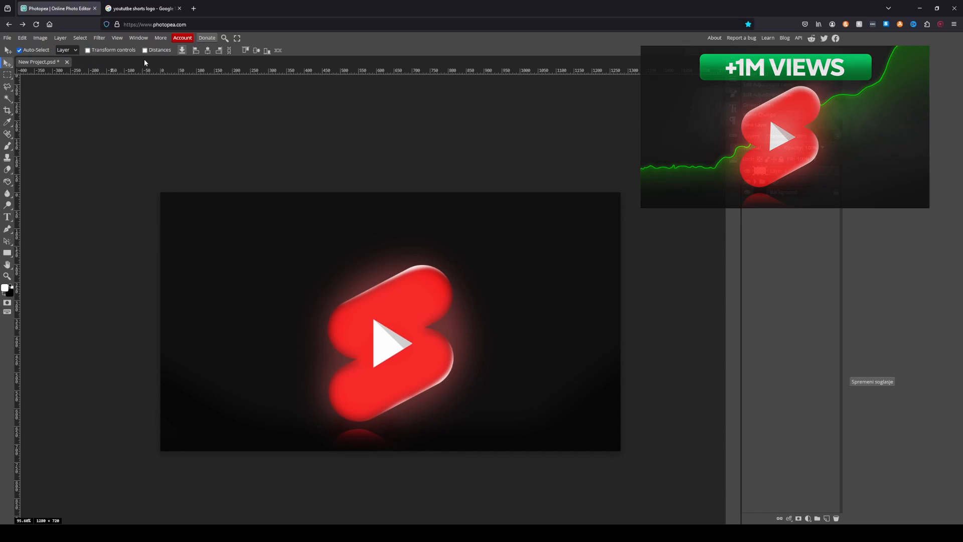
pyautogui.click(9, 229)
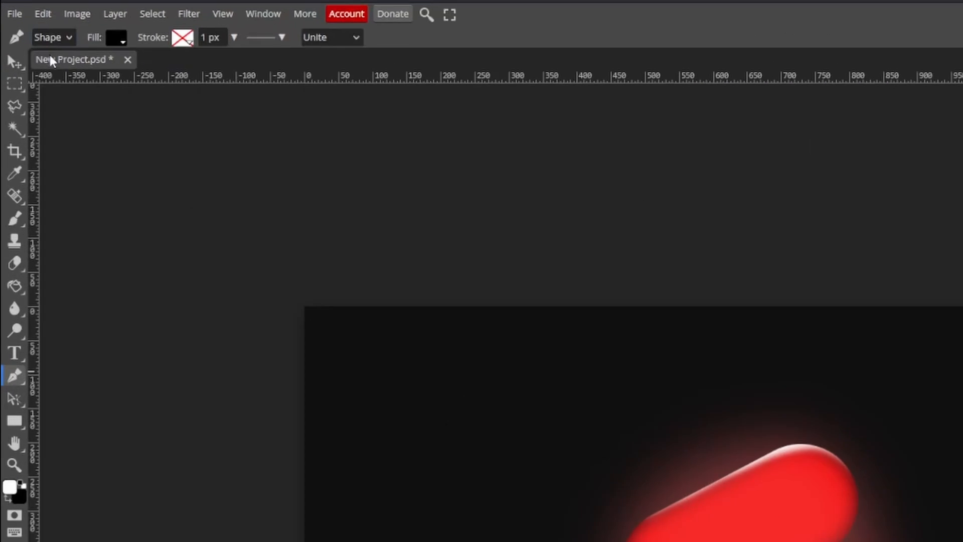
pyautogui.click(60, 51)
pyautogui.click(84, 66)
pyautogui.click(192, 36)
pyautogui.click(259, 65)
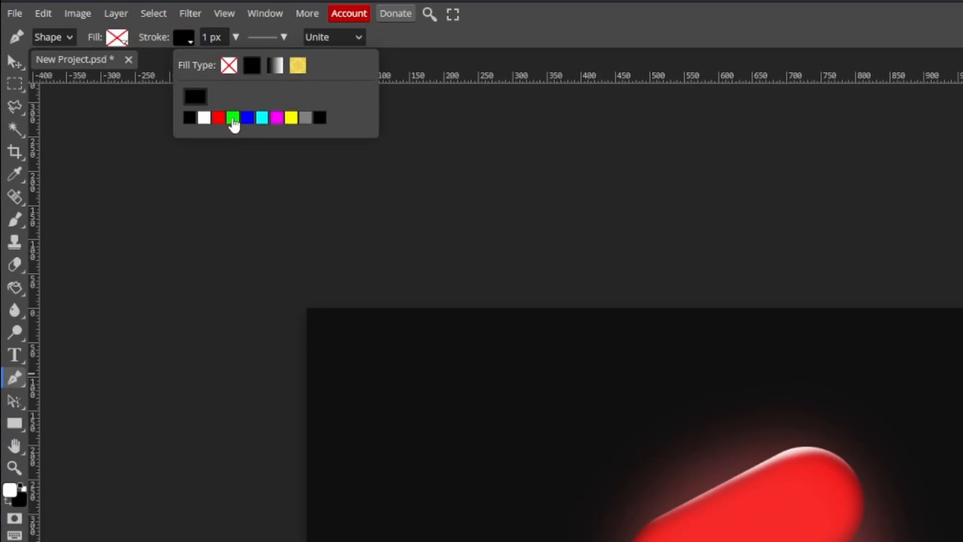
pyautogui.click(242, 121)
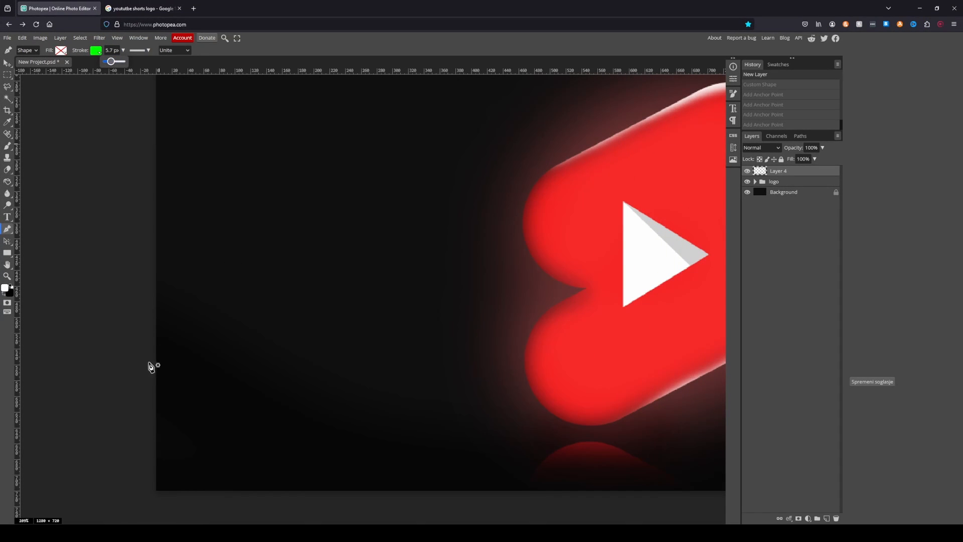
# - Draw a wavy, rising green graph line across the canvas and smooth it by moving and deleting anchor points
pyautogui.moveTo(152, 366); pyautogui.dragTo(199, 342)
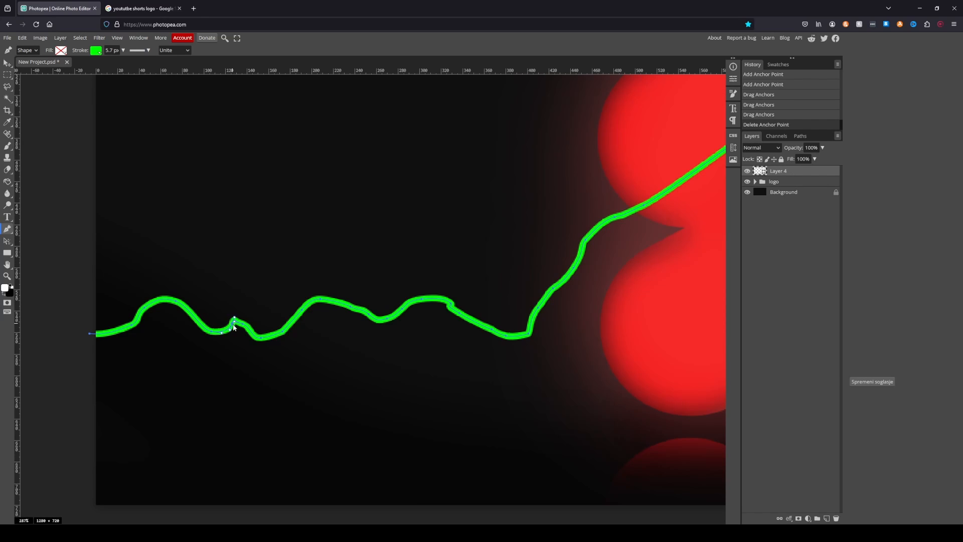
pyautogui.moveTo(282, 332); pyautogui.dragTo(280, 331)
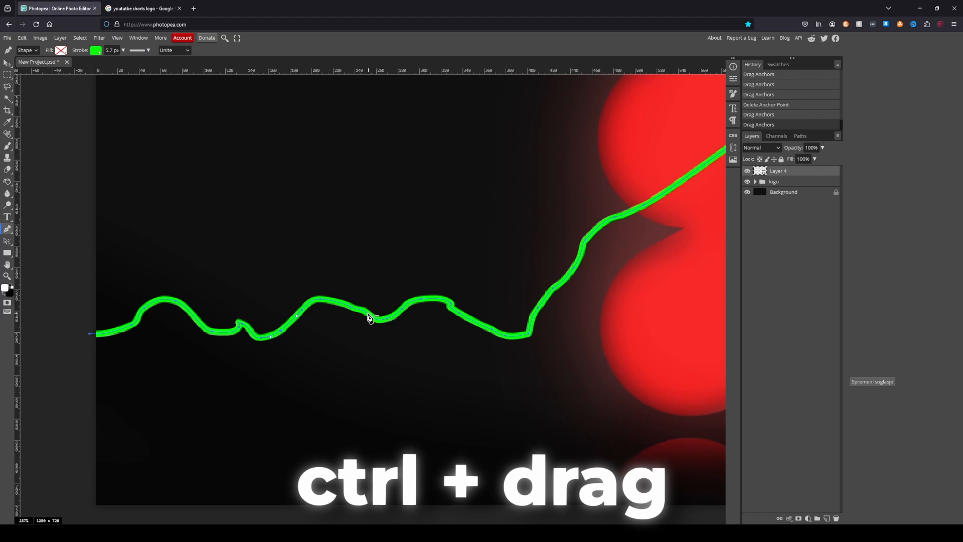
pyautogui.click(369, 314)
pyautogui.moveTo(351, 307); pyautogui.dragTo(352, 308)
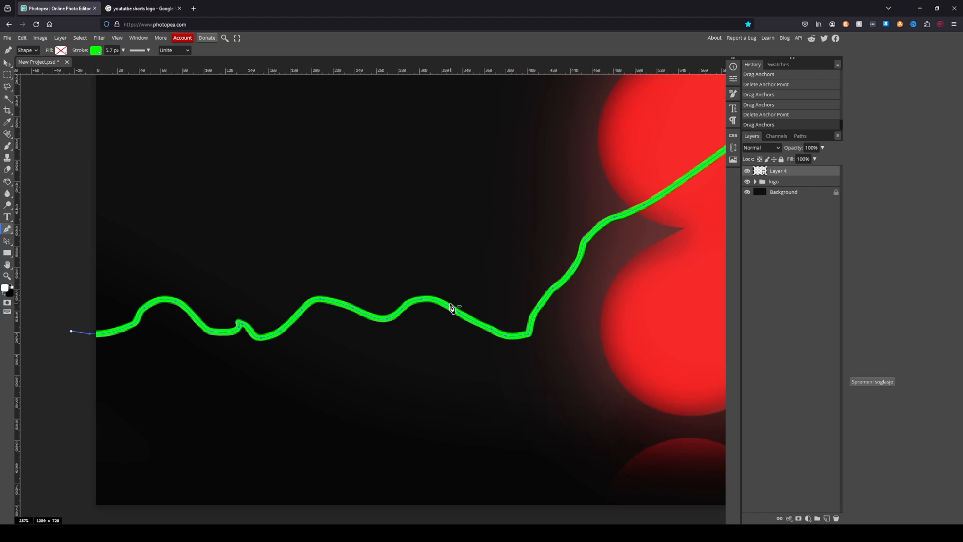
pyautogui.click(531, 332)
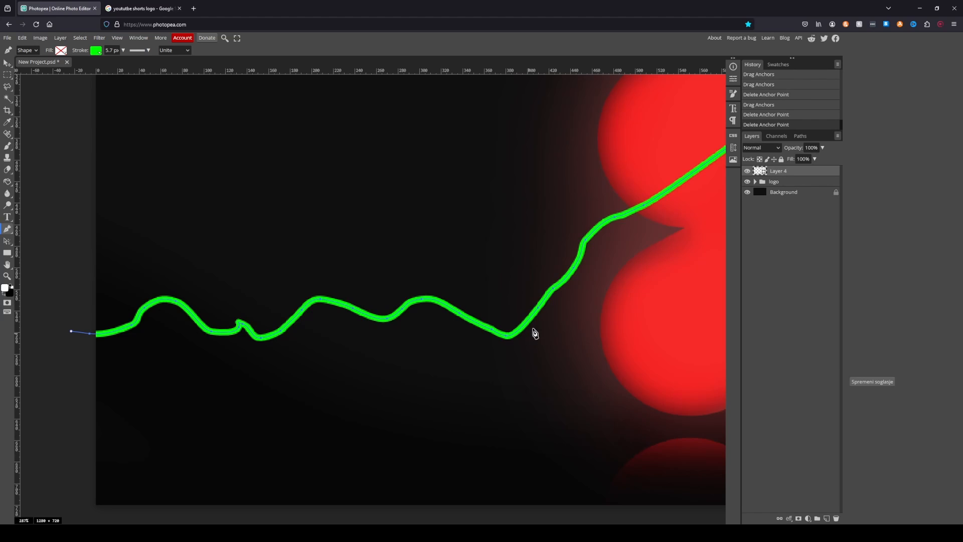
pyautogui.click(587, 242)
pyautogui.click(575, 270)
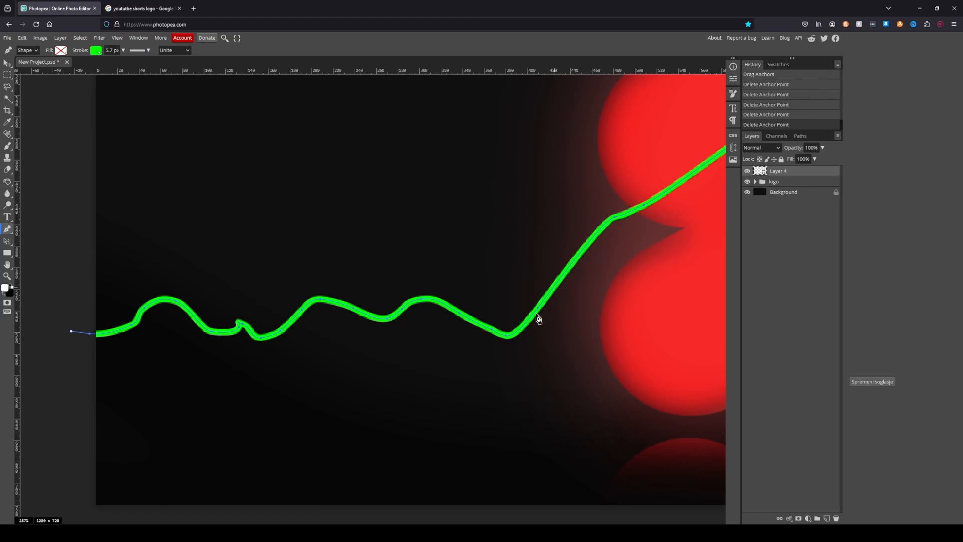
pyautogui.moveTo(557, 290); pyautogui.dragTo(568, 293)
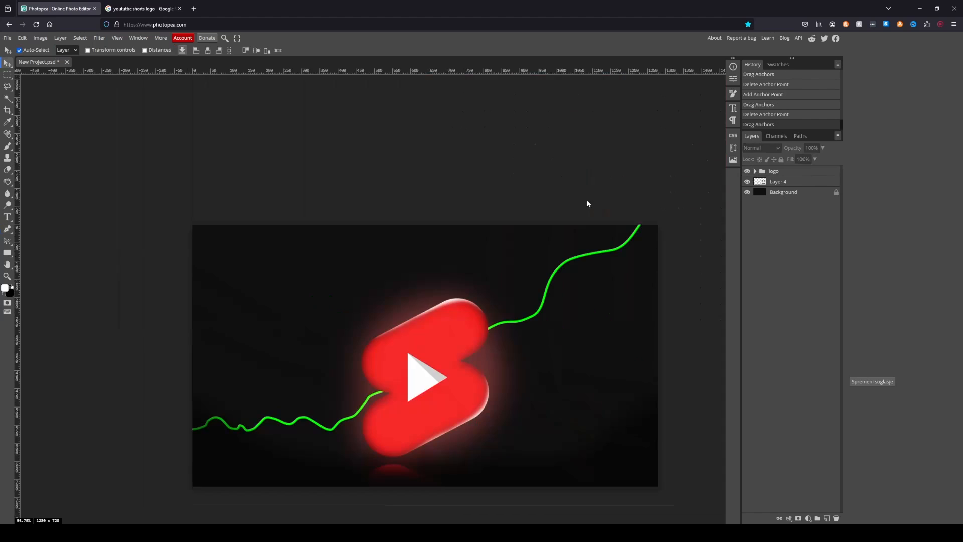
# - Duplicate the graph line's Layer 4 below the original and rasterize the copy
pyautogui.moveTo(783, 183); pyautogui.dragTo(786, 190)
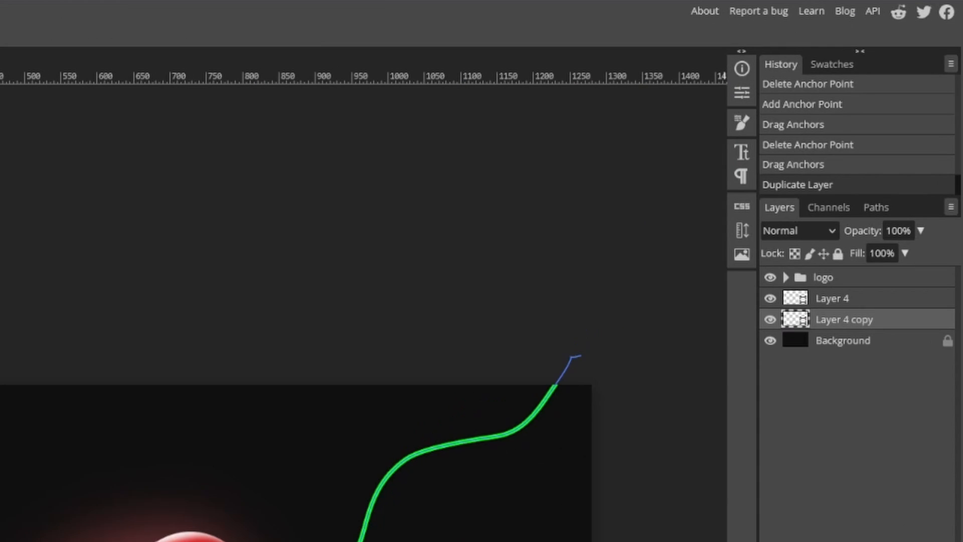
pyautogui.rightClick(785, 192)
pyautogui.click(885, 519)
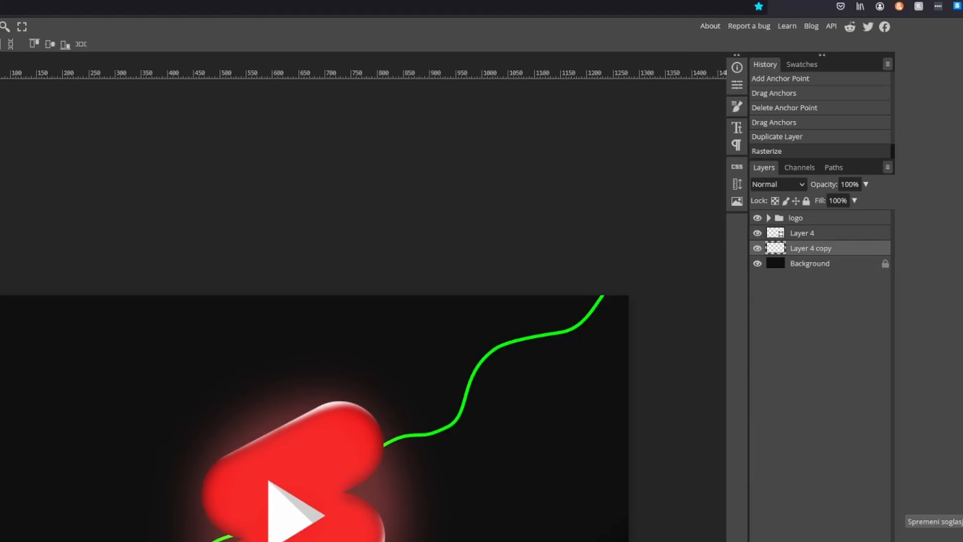
# - Apply a Gaussian Blur with a 7.2 px radius to Layer 4 copy for a glow around the line
pyautogui.click(165, 20)
pyautogui.moveTo(205, 182)
pyautogui.click(316, 261)
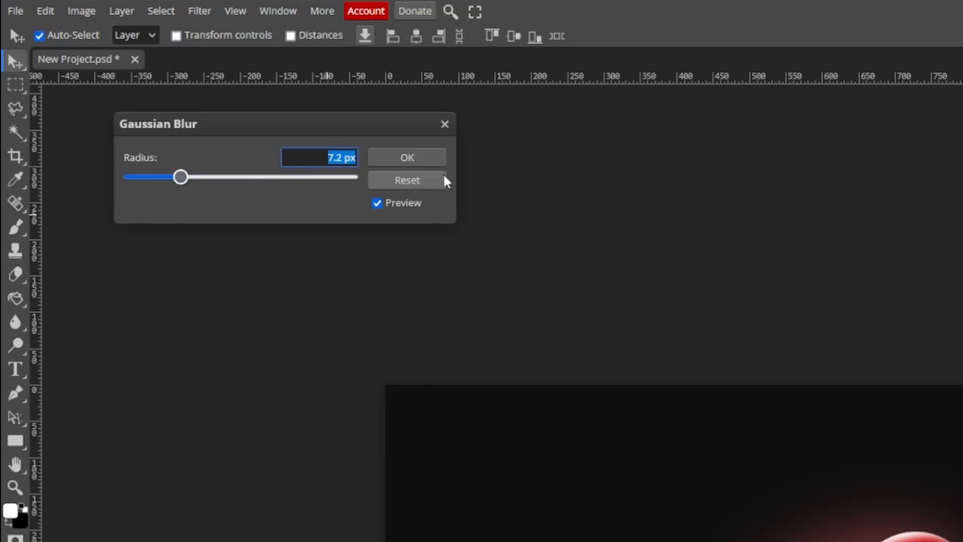
pyautogui.click(406, 155)
# - Add a green (00ff00) Color Fill layer above Layer 4 copy and invert its mask to hide the fill
pyautogui.click(807, 519)
pyautogui.click(800, 274)
pyautogui.click(169, 218)
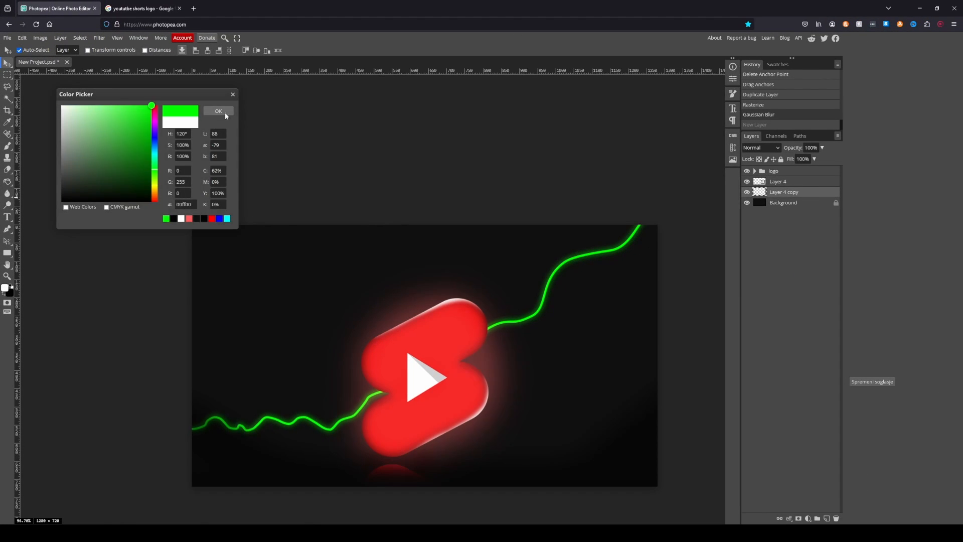
pyautogui.click(221, 112)
pyautogui.hotkey('ctrl', 'i')
# - Select the area below the graph line on Layer 4 with the Magic Wand and activate the Color Fill 3 mask
pyautogui.click(7, 98)
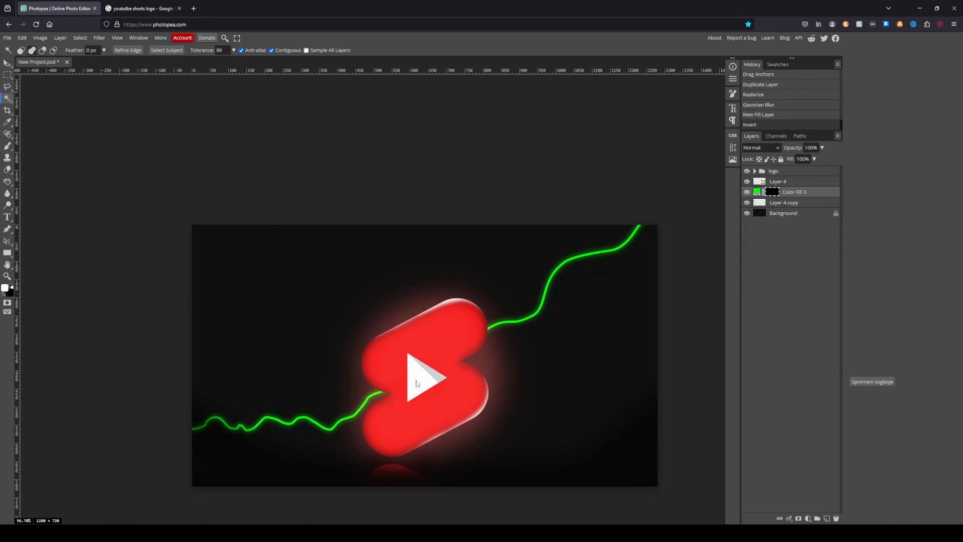
pyautogui.click(778, 182)
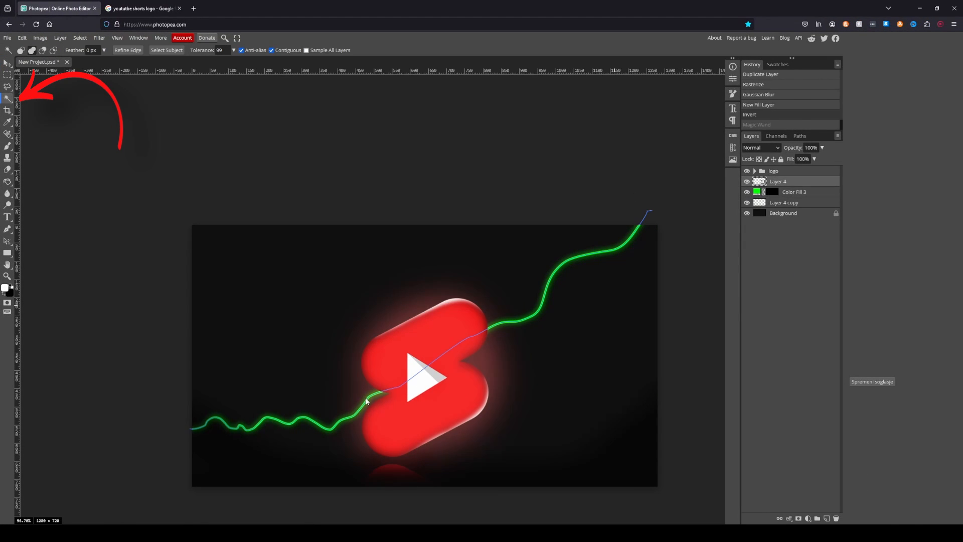
pyautogui.click(367, 399)
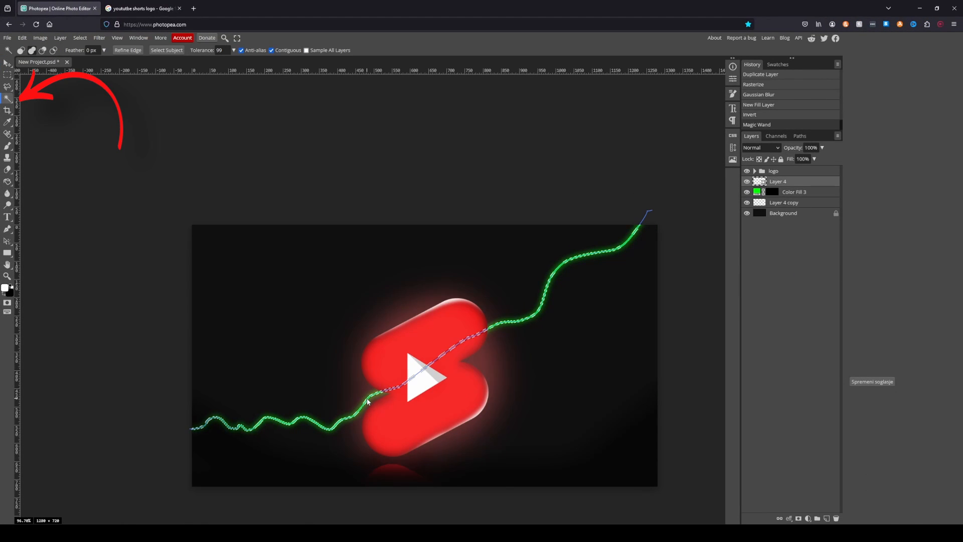
pyautogui.keyDown('shift'); pyautogui.click(357, 429); pyautogui.keyUp('shift')
pyautogui.click(773, 192)
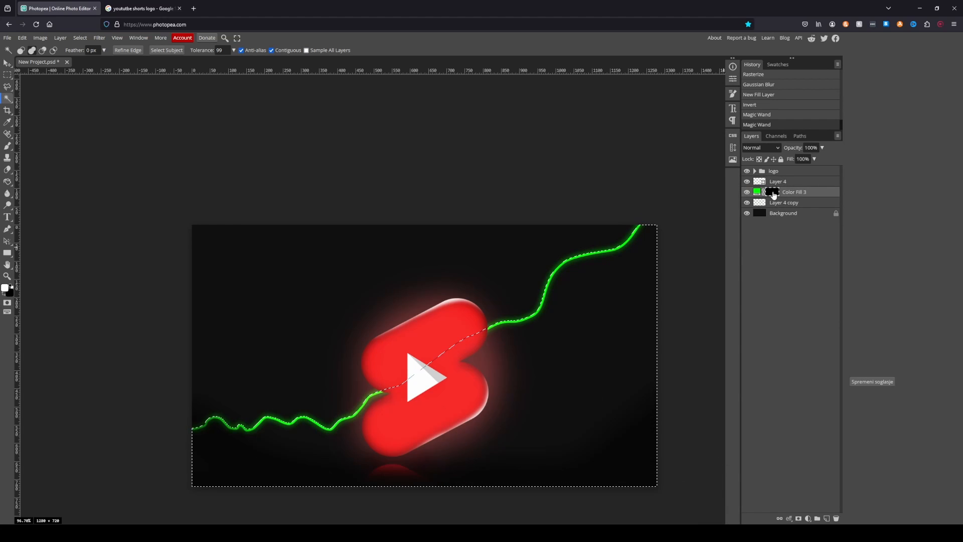
# - Paint the Color Fill 3 mask so green fades out below the graph line, and lower the layer's opacity
pyautogui.hotkey('ctrl', 'i')
pyautogui.moveTo(201, 477)
pyautogui.mouseDown()
pyautogui.moveTo(260, 478)
pyautogui.moveTo(471, 465)
pyautogui.mouseUp()
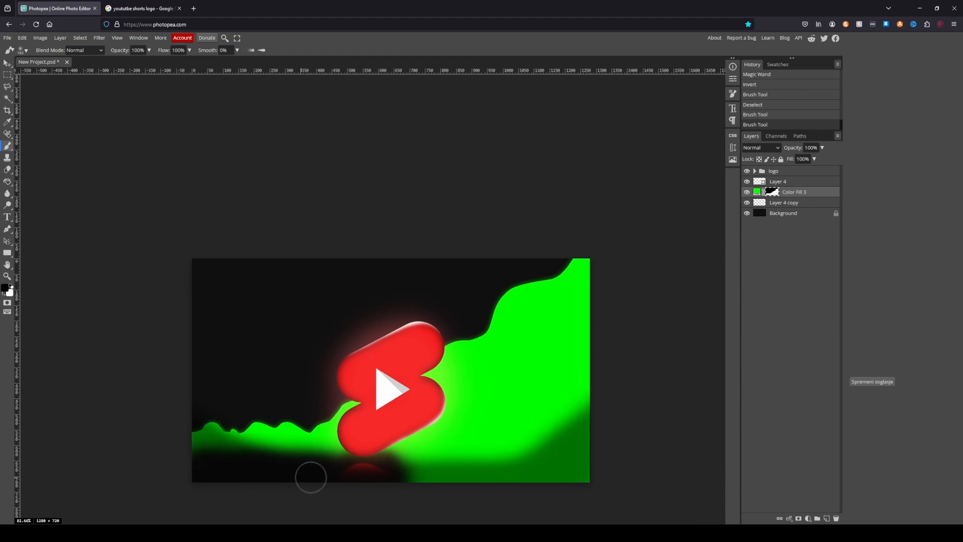
pyautogui.moveTo(411, 490); pyautogui.dragTo(431, 490)
pyautogui.moveTo(435, 488)
pyautogui.mouseDown()
pyautogui.moveTo(574, 411)
pyautogui.moveTo(479, 461)
pyautogui.moveTo(577, 383)
pyautogui.moveTo(598, 354)
pyautogui.moveTo(499, 437)
pyautogui.moveTo(394, 483)
pyautogui.mouseUp()
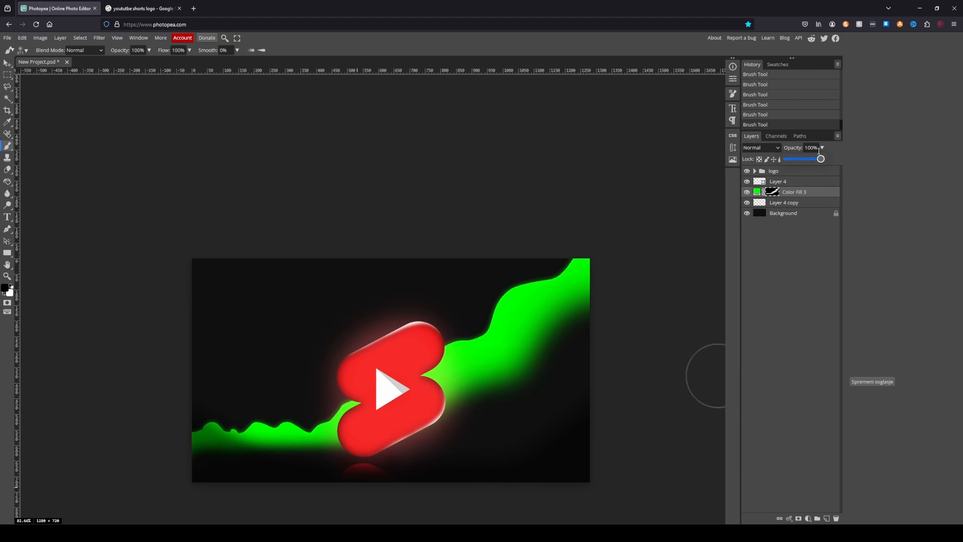
pyautogui.moveTo(820, 159); pyautogui.dragTo(793, 159)
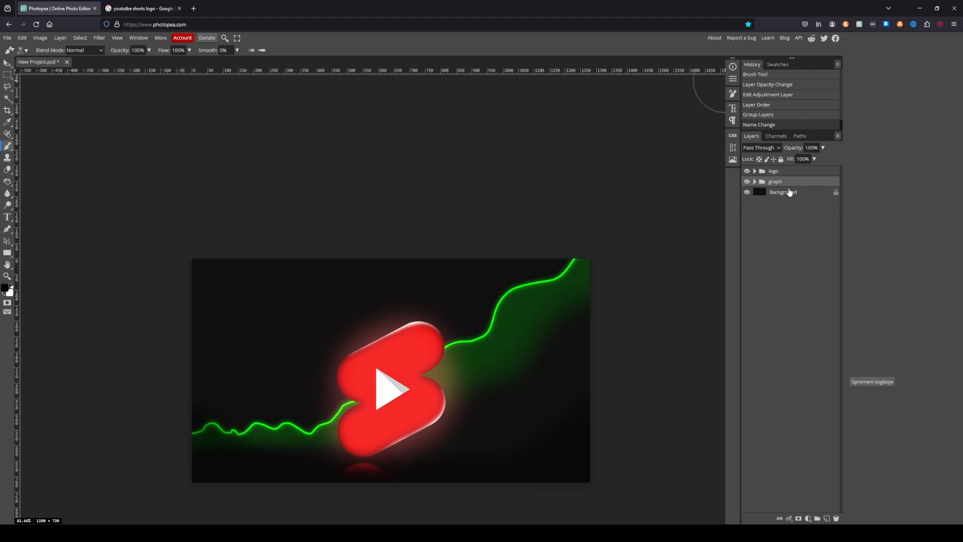
# - Create a new empty layer above the logo group and clear the whole-canvas selection
pyautogui.click(777, 172)
pyautogui.click(61, 38)
pyautogui.hotkey('ctrl', 'a')
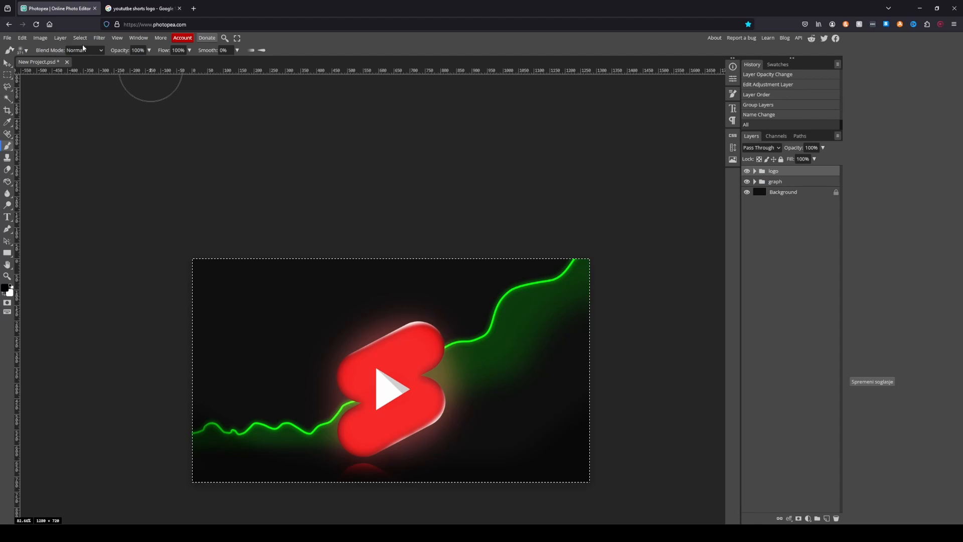
pyautogui.click(60, 38)
pyautogui.moveTo(95, 49)
pyautogui.click(151, 49)
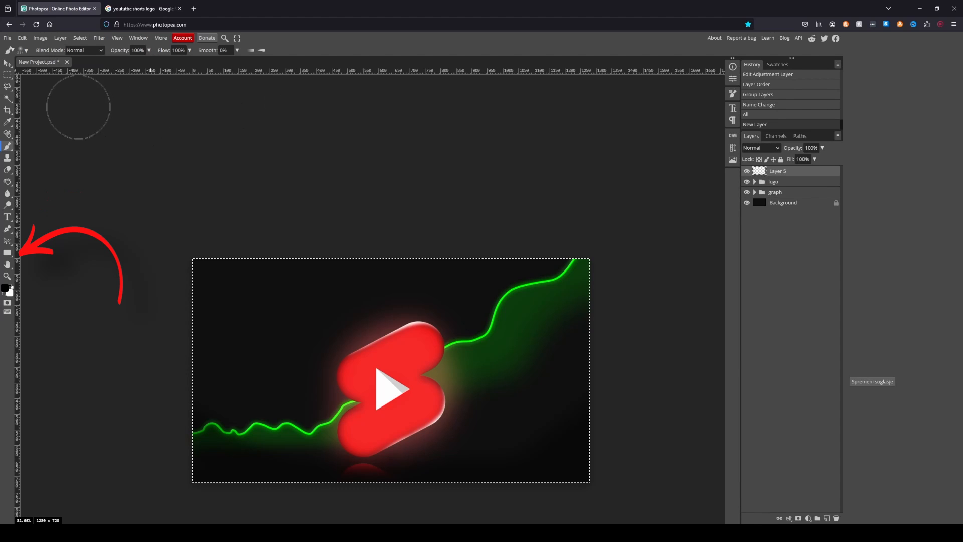
pyautogui.hotkey('ctrl', 'd')
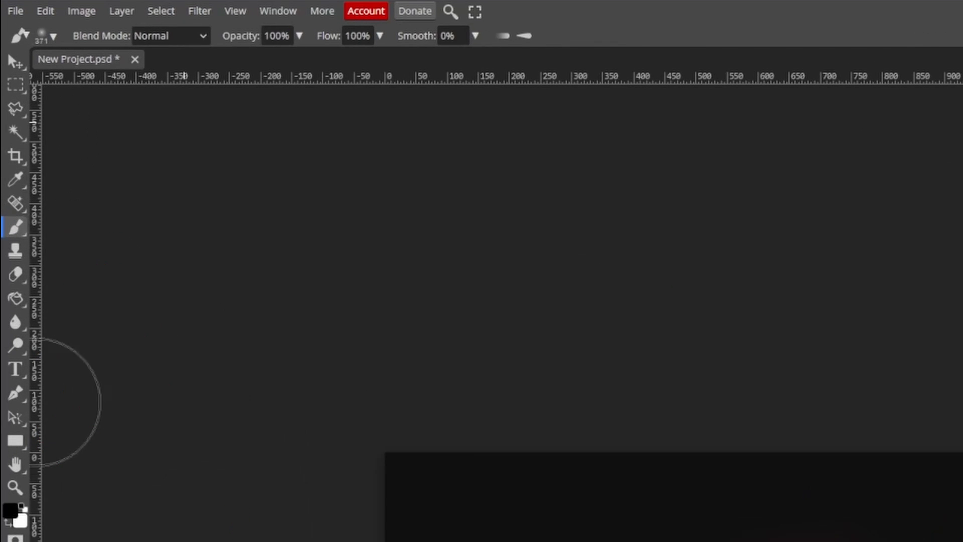
# - Draw a wide rounded rectangle with a 30 px corner radius above the logo
pyautogui.click(15, 440)
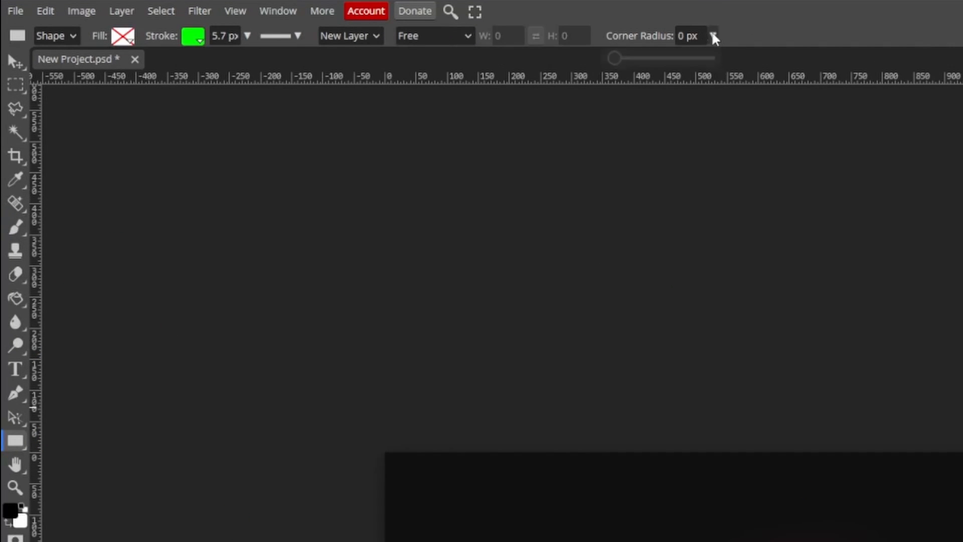
pyautogui.moveTo(614, 58); pyautogui.dragTo(671, 58)
pyautogui.moveTo(542, 487); pyautogui.dragTo(874, 541)
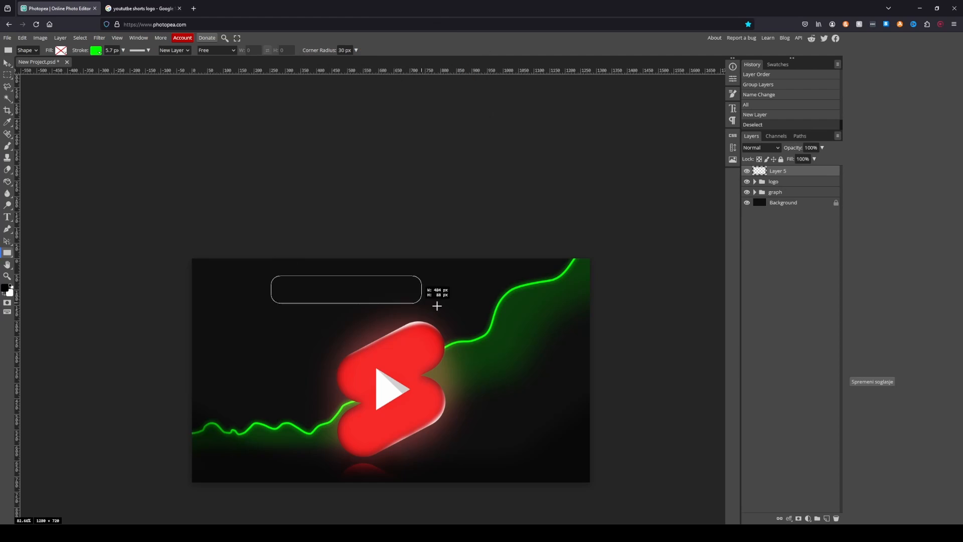
pyautogui.moveTo(437, 306); pyautogui.dragTo(508, 322)
# - Give the rounded rectangle a solid green fill and remove its stroke
pyautogui.click(61, 50)
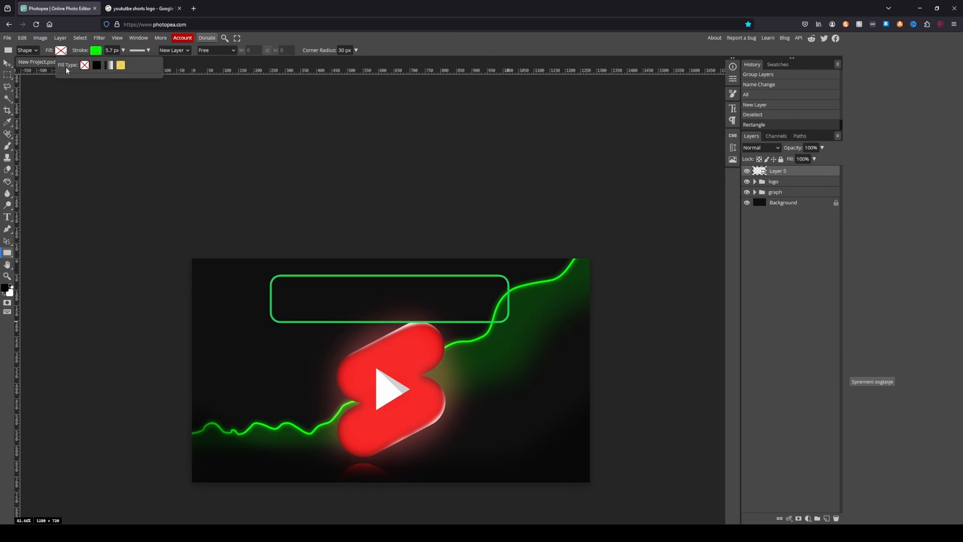
pyautogui.click(96, 66)
pyautogui.click(64, 92)
pyautogui.click(94, 52)
pyautogui.click(120, 66)
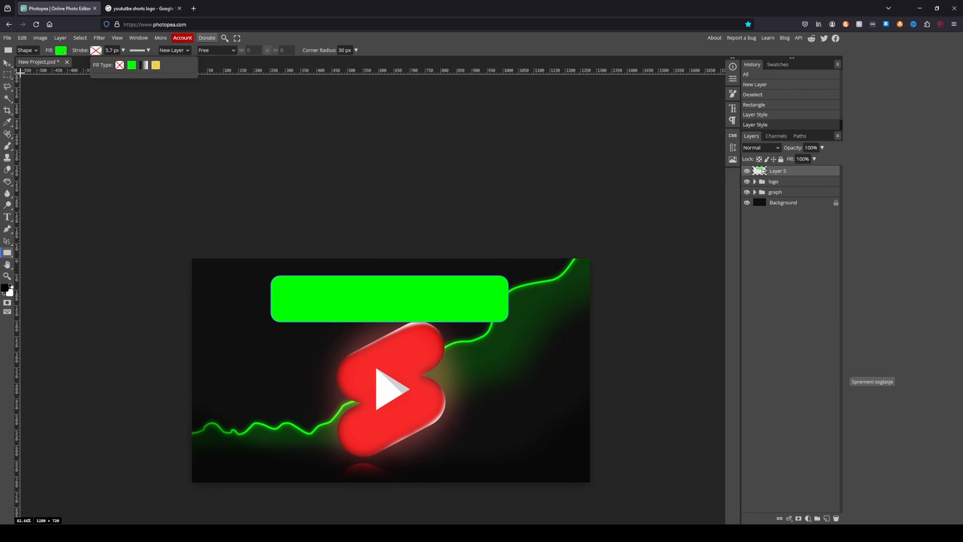
# - Resize the rounded rectangle to 765 × 130 px at X 258, Y 40 and recolour it a darker green, about #00cc30
pyautogui.click(8, 63)
pyautogui.click(395, 289)
pyautogui.click(733, 79)
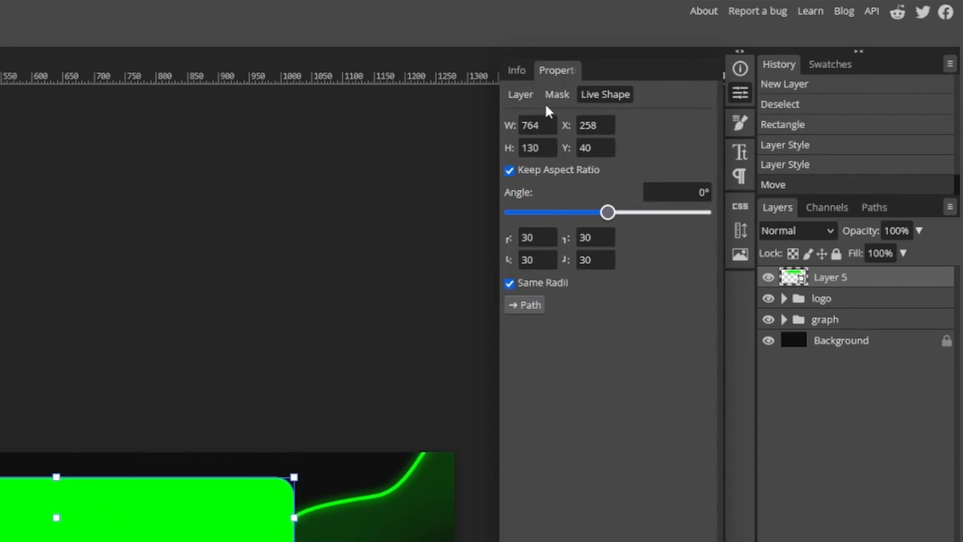
pyautogui.click(522, 96)
pyautogui.click(154, 165)
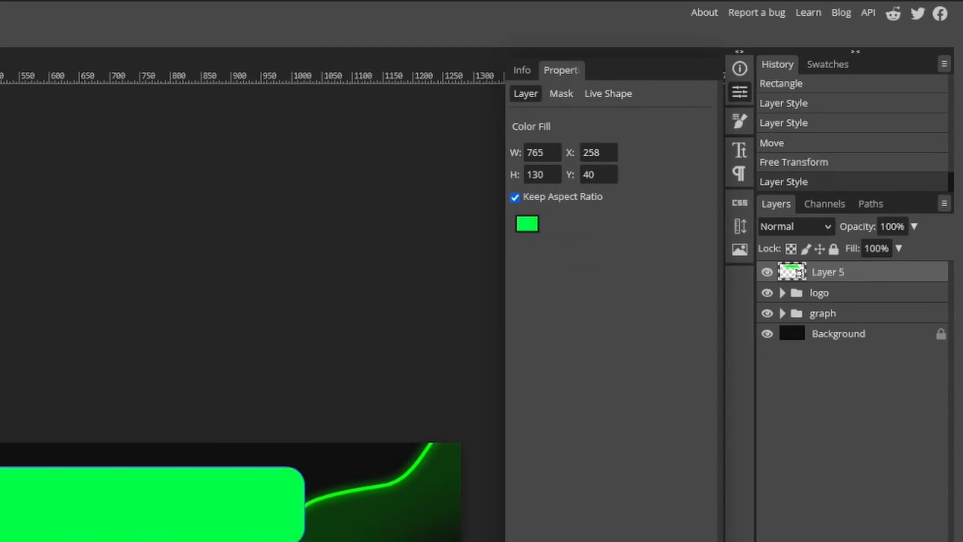
pyautogui.click(152, 125)
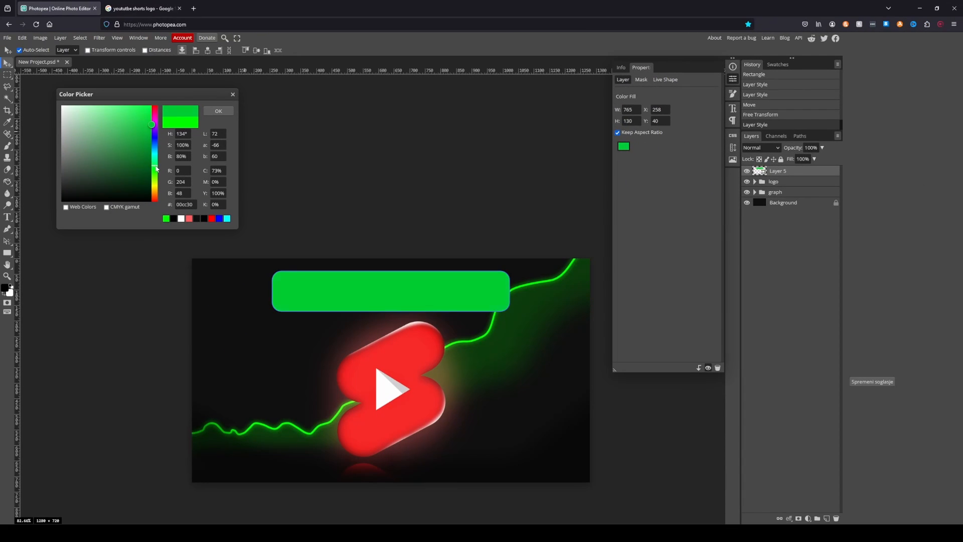
pyautogui.click(218, 110)
# - Add a 90° linear gradient fill with about 23% scale and -23% vertical offset, clipped to the rounded rectangle
pyautogui.click(808, 519)
pyautogui.click(805, 296)
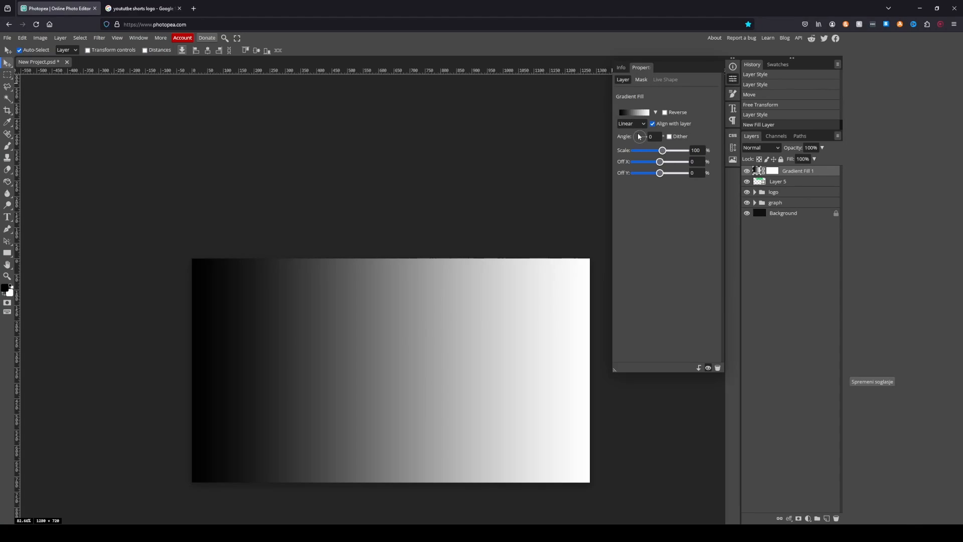
pyautogui.moveTo(639, 136)
pyautogui.mouseDown()
pyautogui.moveTo(639, 124)
pyautogui.moveTo(650, 151)
pyautogui.mouseUp()
pyautogui.moveTo(660, 173); pyautogui.dragTo(653, 173)
pyautogui.keyDown('alt'); pyautogui.click(786, 176); pyautogui.keyUp('alt')
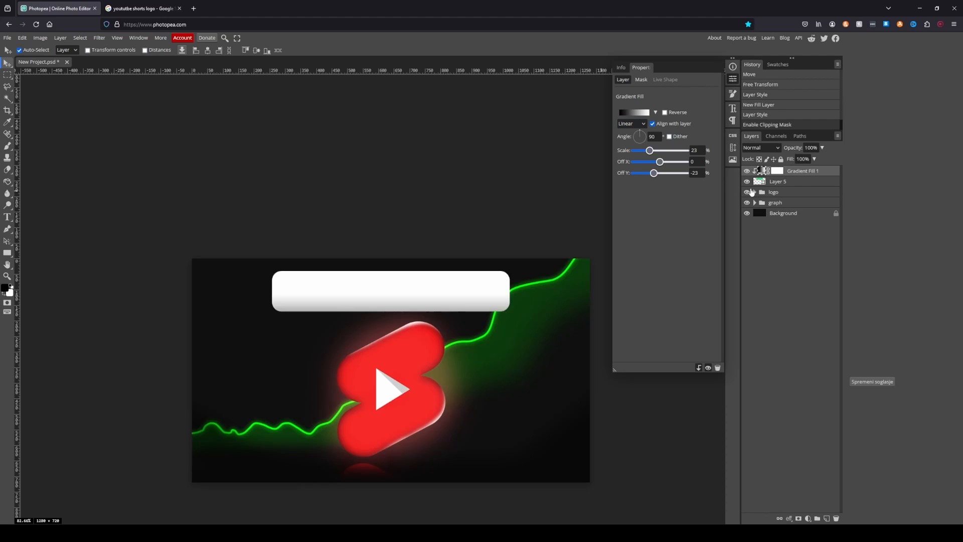
# - Set the gradient fill's blend mode to Luminosity and fine-tune its scale and vertical offset to shade the green label
pyautogui.click(762, 147)
pyautogui.scroll(-5, 763, 241)
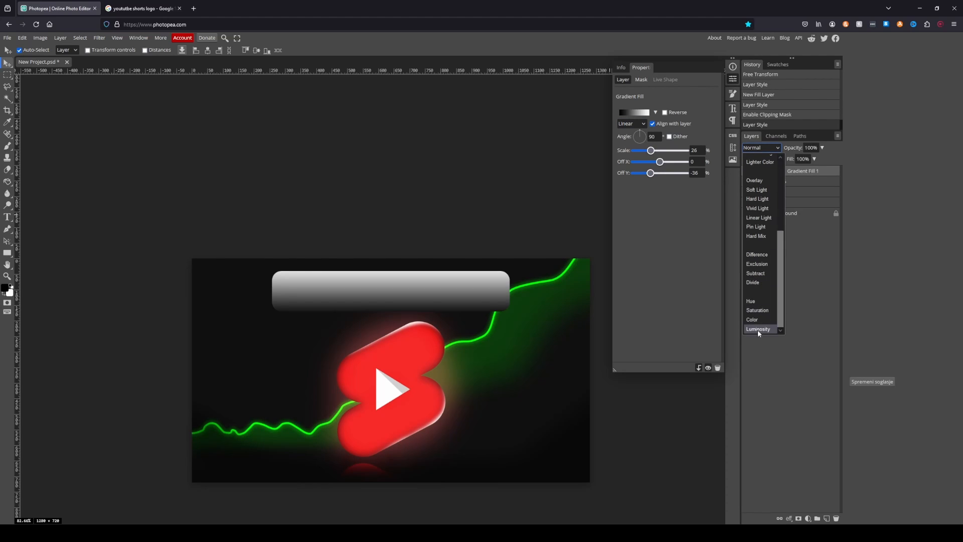
pyautogui.click(757, 329)
pyautogui.moveTo(651, 173); pyautogui.dragTo(656, 151)
pyautogui.moveTo(651, 173); pyautogui.dragTo(650, 174)
pyautogui.click(733, 79)
# - Add the text "+1M VIEWS" over the green label in white Montserrat ExtraBold
pyautogui.click(7, 217)
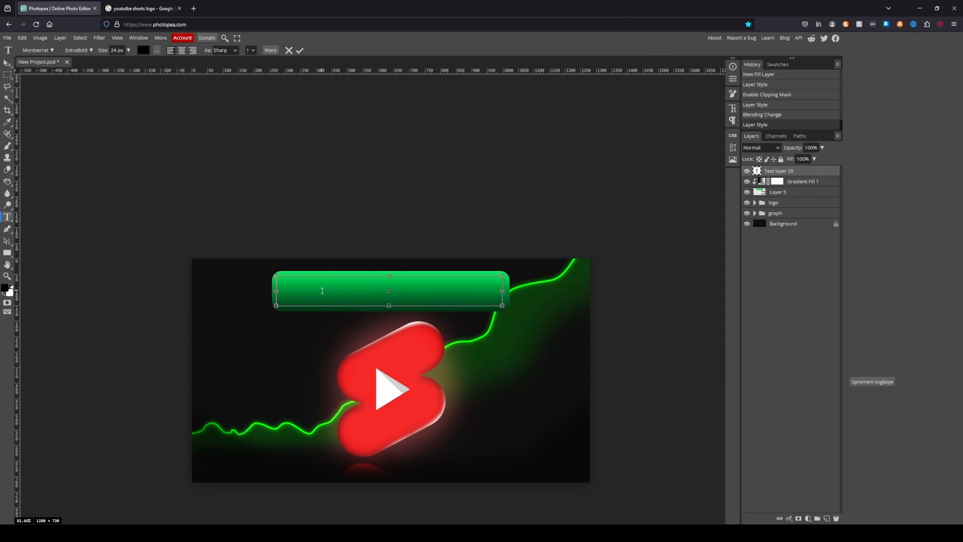
pyautogui.click(38, 50)
pyautogui.click(78, 50)
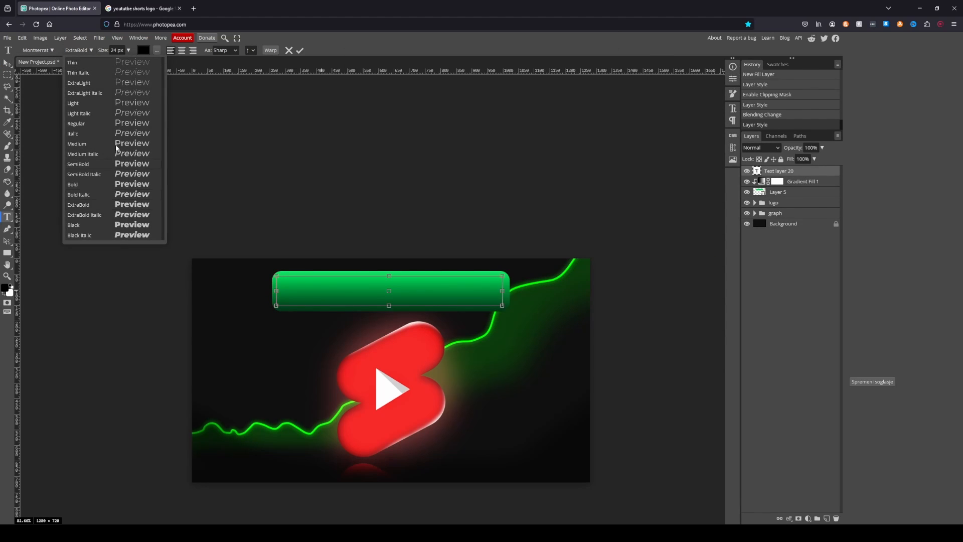
pyautogui.click(142, 50)
pyautogui.click(60, 100)
pyautogui.click(218, 111)
pyautogui.write('+1M VIEW')
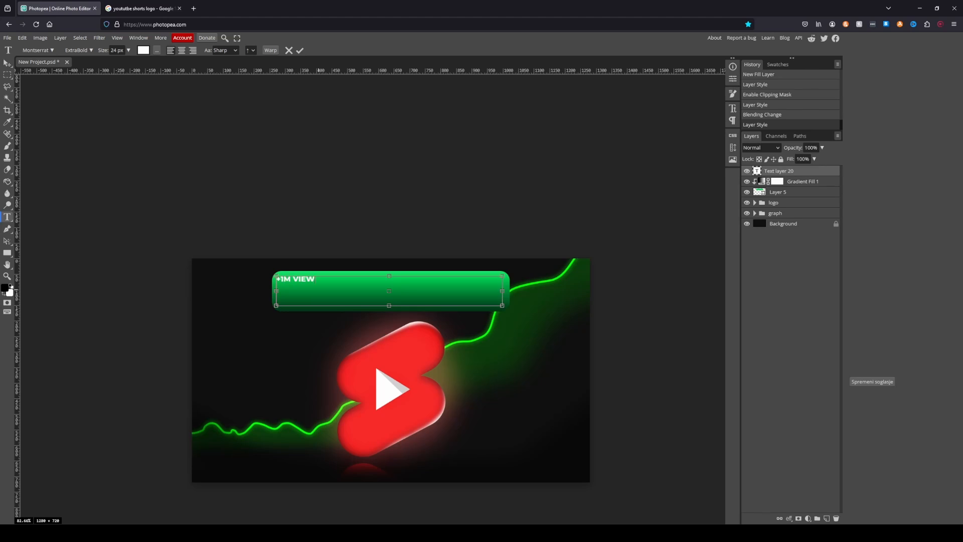
pyautogui.write('S')
# - Scale the "+1M VIEWS" text to about 451% and centre it inside the green label
pyautogui.hotkey('ctrl', 'alt', 't')
pyautogui.moveTo(319, 282); pyautogui.dragTo(469, 303)
pyautogui.moveTo(443, 287); pyautogui.dragTo(464, 289)
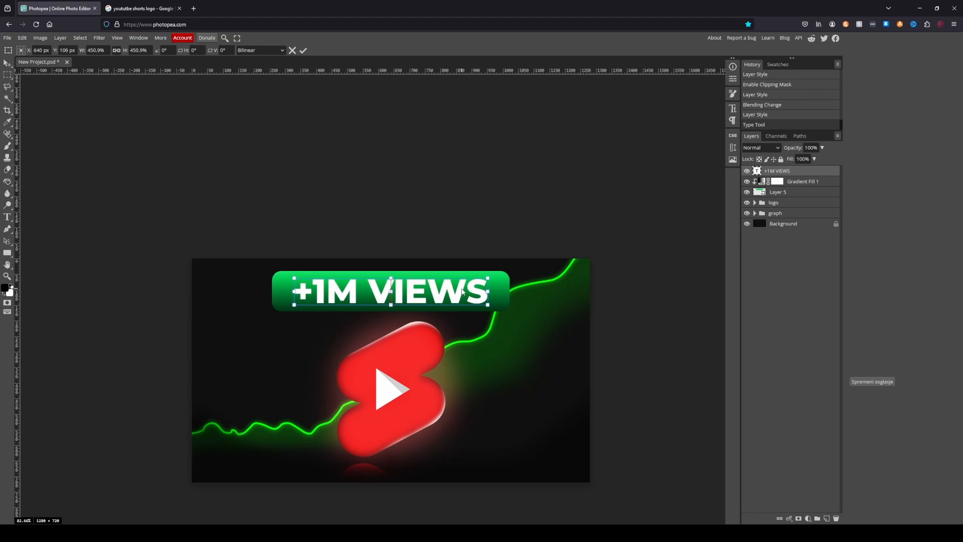
pyautogui.press('Return')
# - Add a drop shadow to the green rounded rectangle on Layer 5
pyautogui.scroll(1, 560, 259)
pyautogui.click(777, 192)
pyautogui.click(791, 517)
pyautogui.click(798, 496)
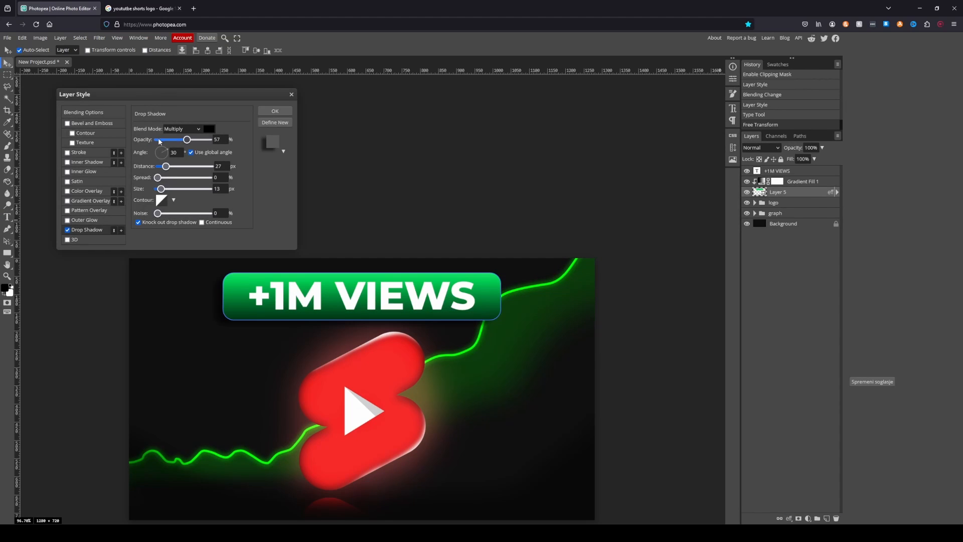